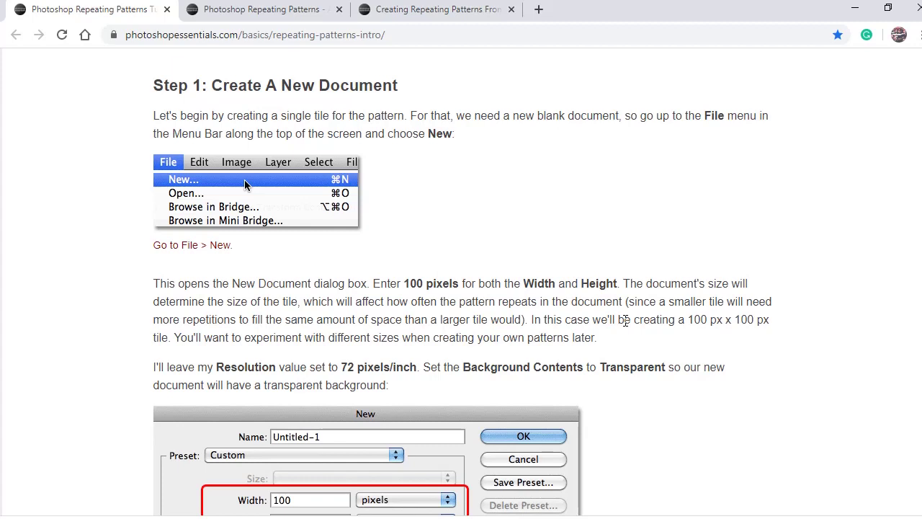
Step: Switch to Photoshop and start a new document named "shapes"
key("alt+Tab")
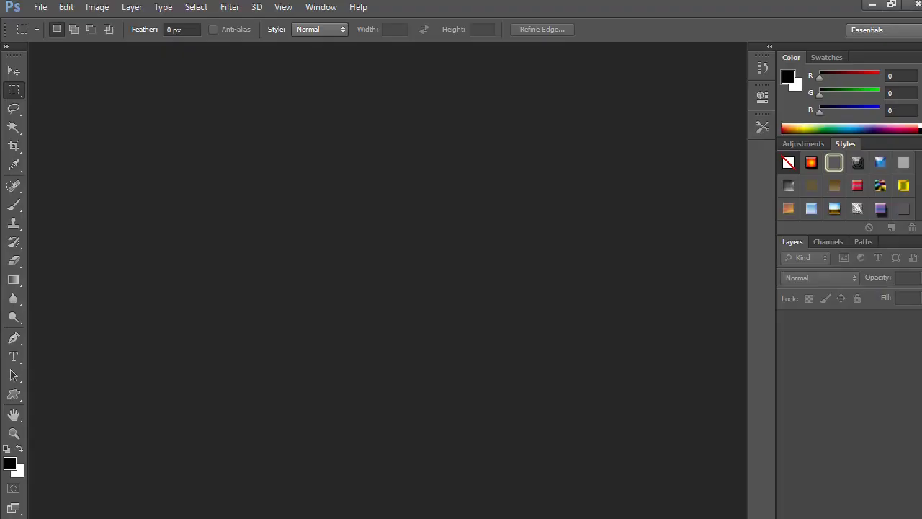
left_click(38, 8)
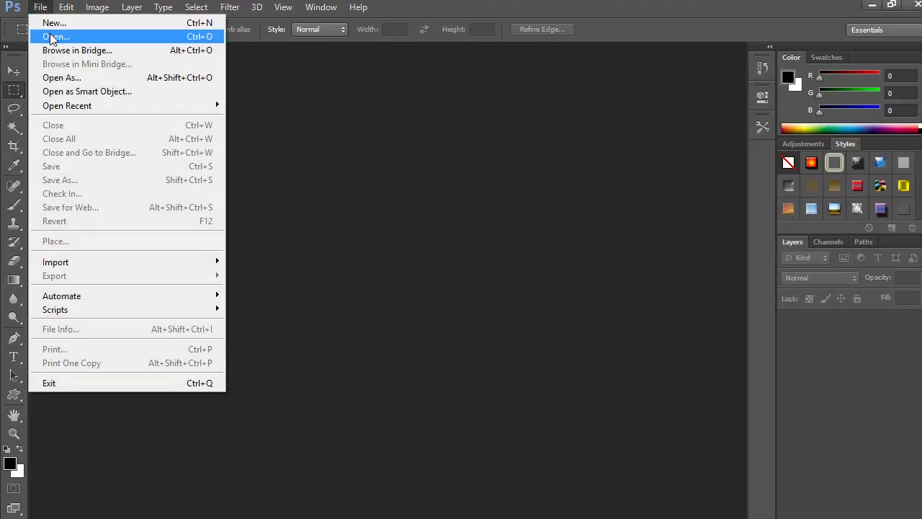
left_click(61, 23)
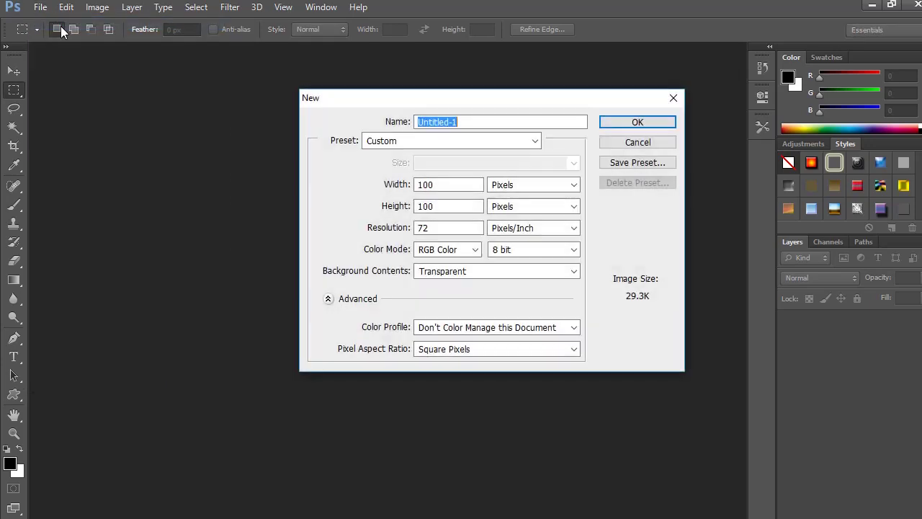
left_click(510, 122)
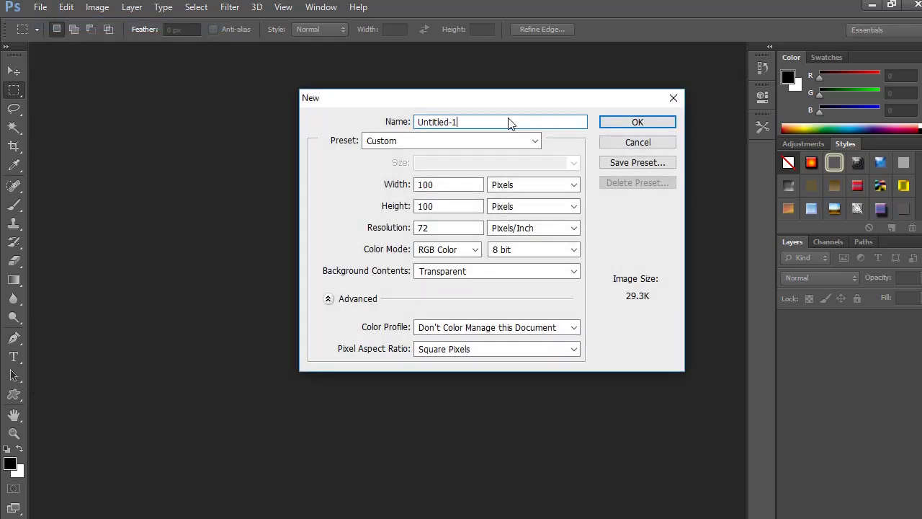
key("BackSpace")
key("BackSpace")
key("BackSpace")
key("BackSpace")
key("BackSpace")
key("BackSpace")
key("BackSpace")
key("BackSpace")
key("BackSpace")
key("BackSpace")
type("shapes")
key("super")
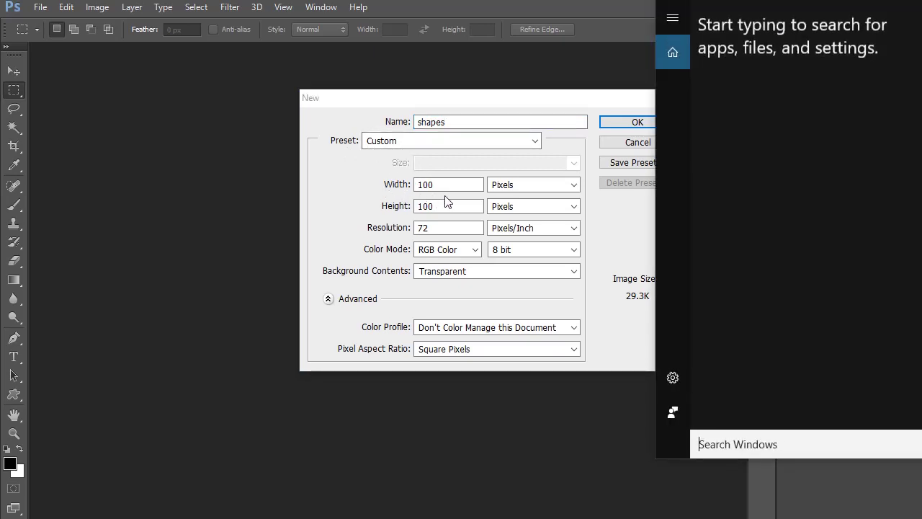
key("Escape")
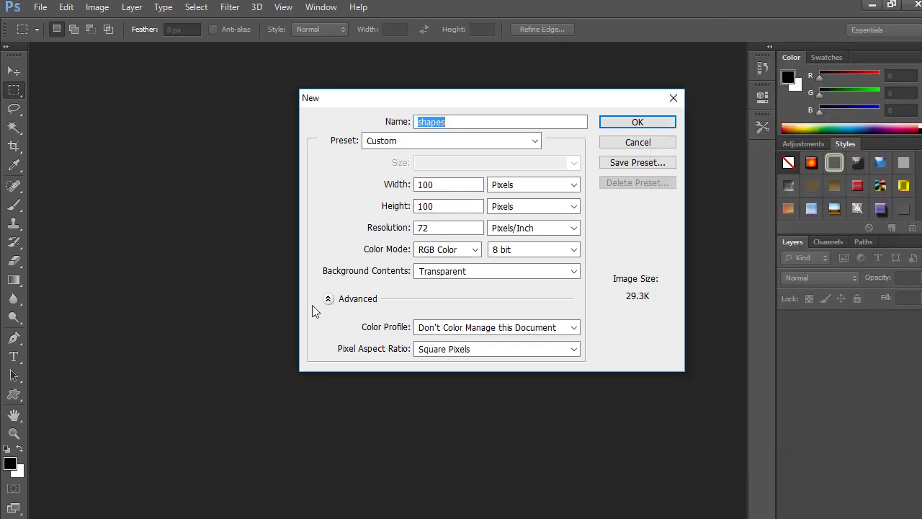
Step: Keep the background contents transparent and create the 100 × 100 pixel document at 72 pixels/inch
left_click(470, 271)
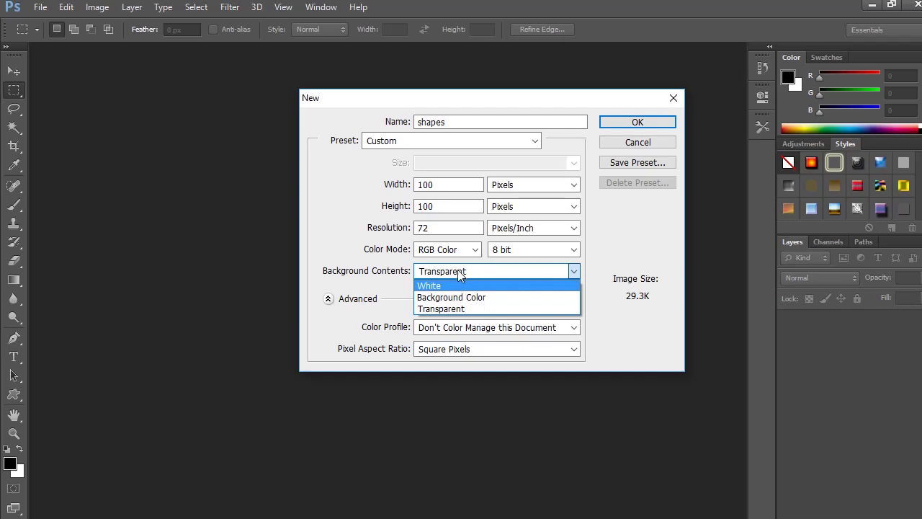
left_click(379, 289)
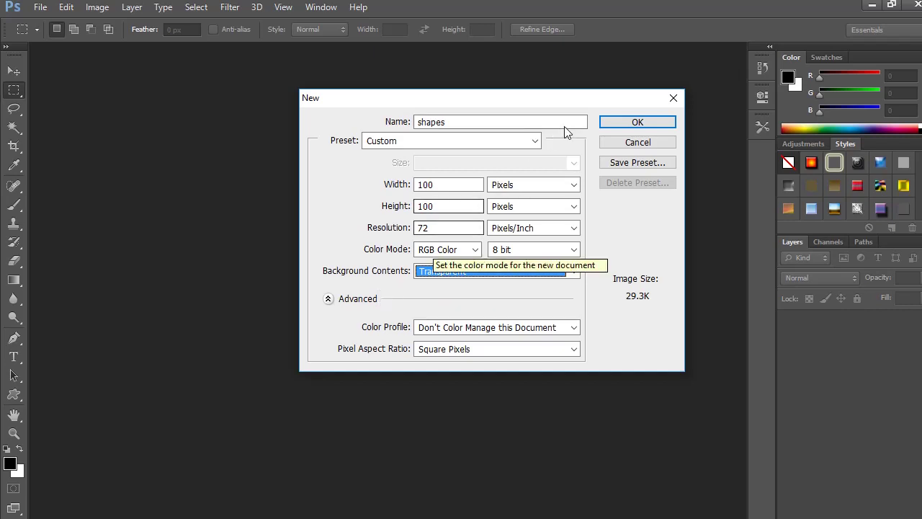
left_click(626, 123)
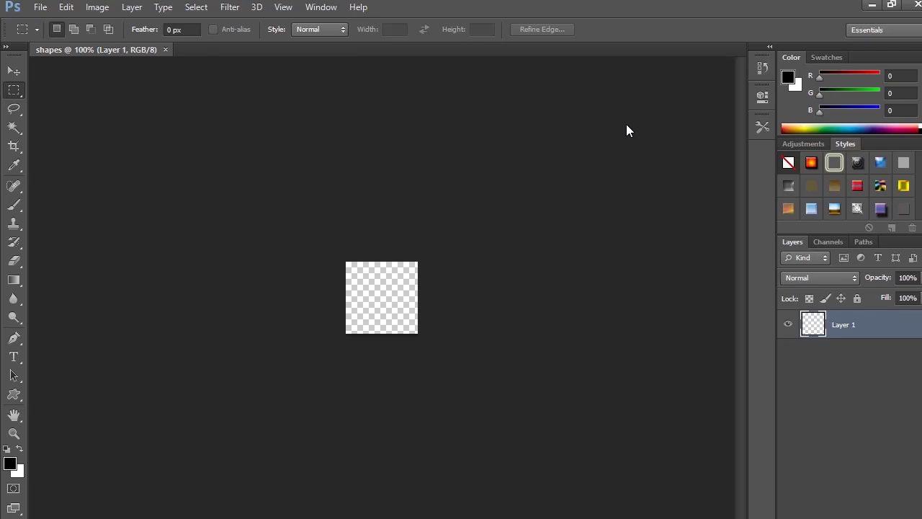
Step: Add a horizontal guide at 50% of the canvas height
key("ctrl+plus")
key("ctrl+plus")
key("ctrl+plus")
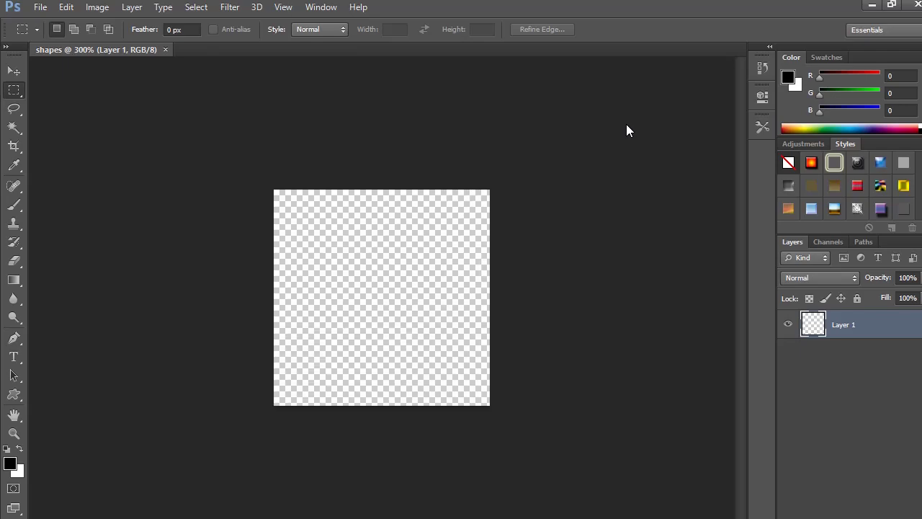
key("ctrl+plus")
key("ctrl+plus")
key("ctrl+plus")
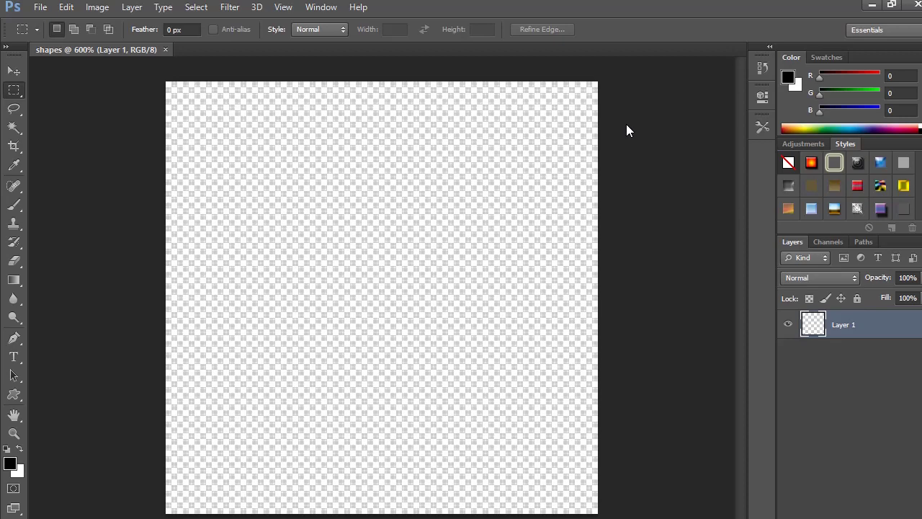
key("ctrl+minus")
key("ctrl+minus")
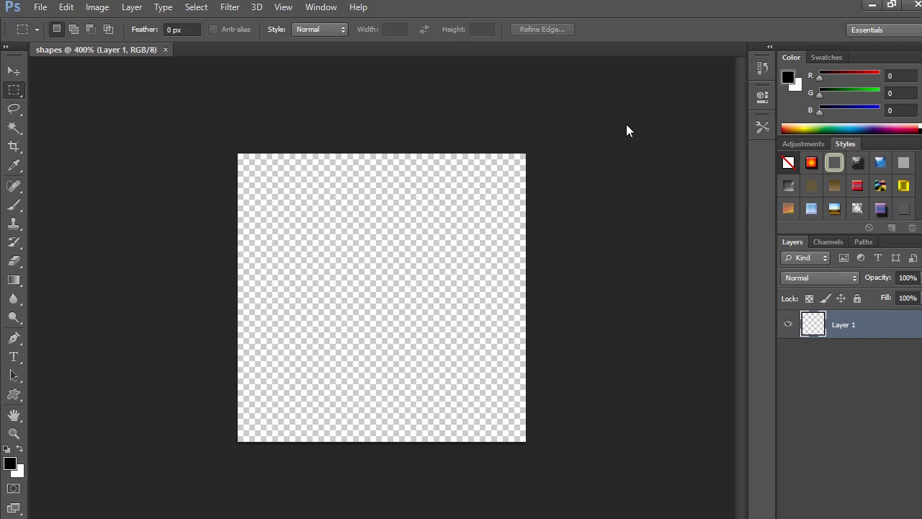
key("ctrl+plus")
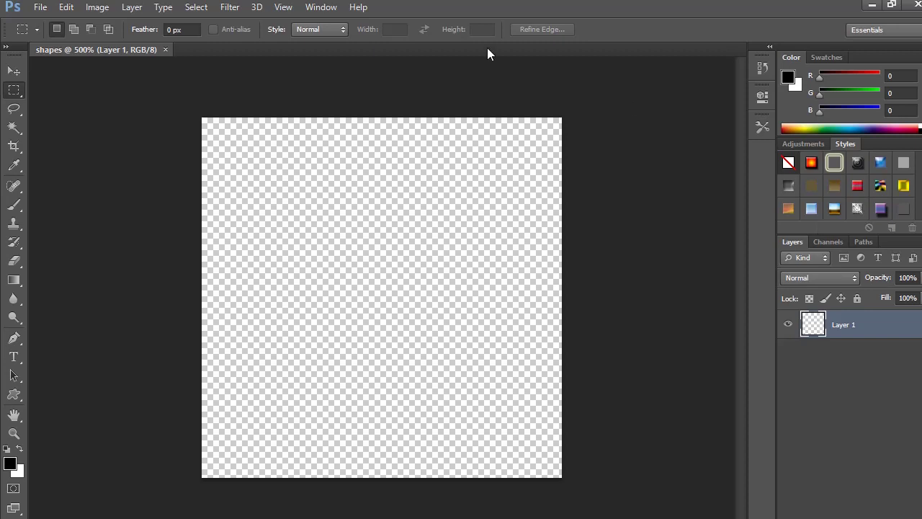
left_click(281, 8)
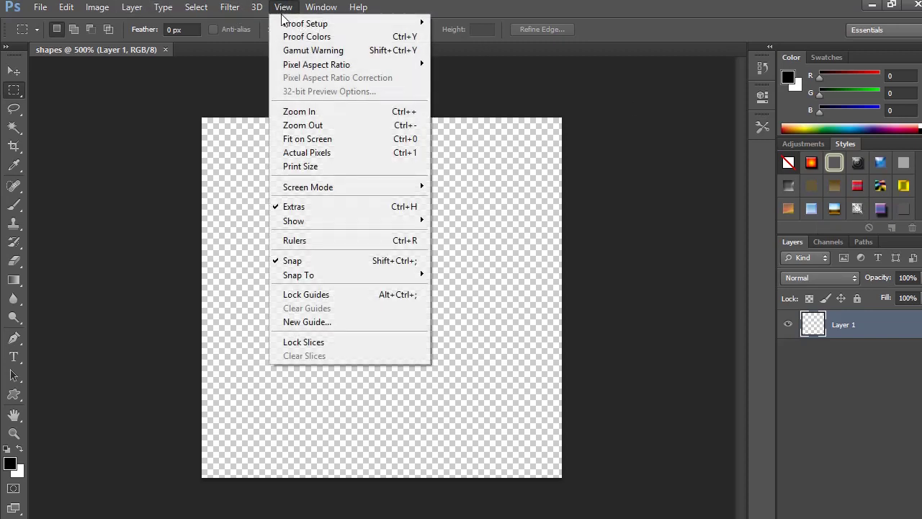
left_click(320, 323)
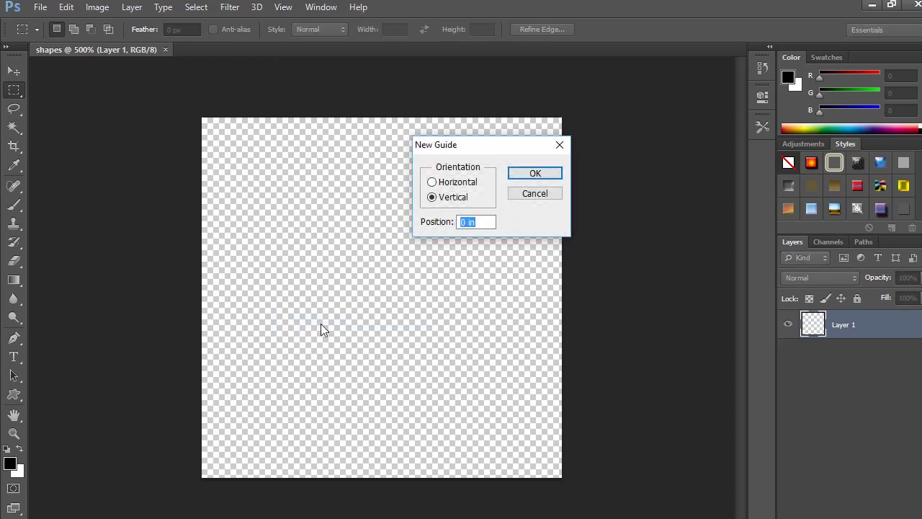
left_click(467, 184)
left_click_drag(486, 228, 453, 222)
type("50%")
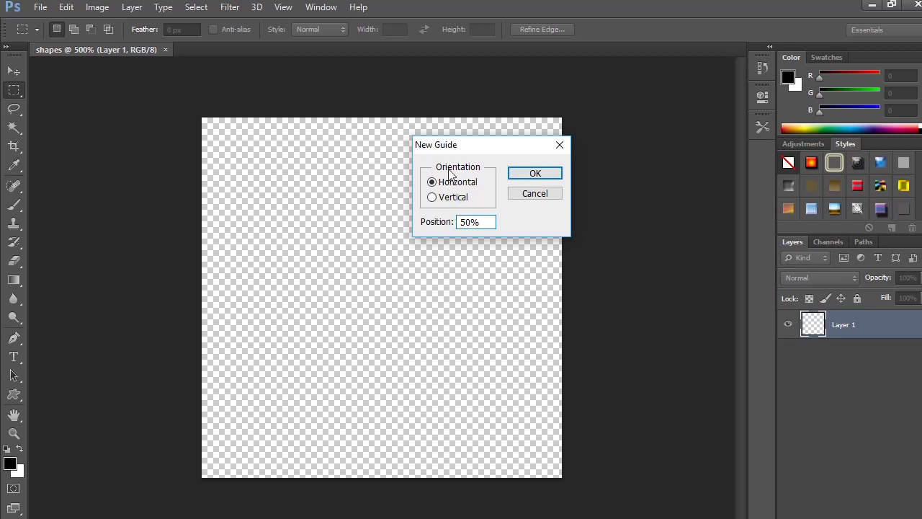
left_click(534, 173)
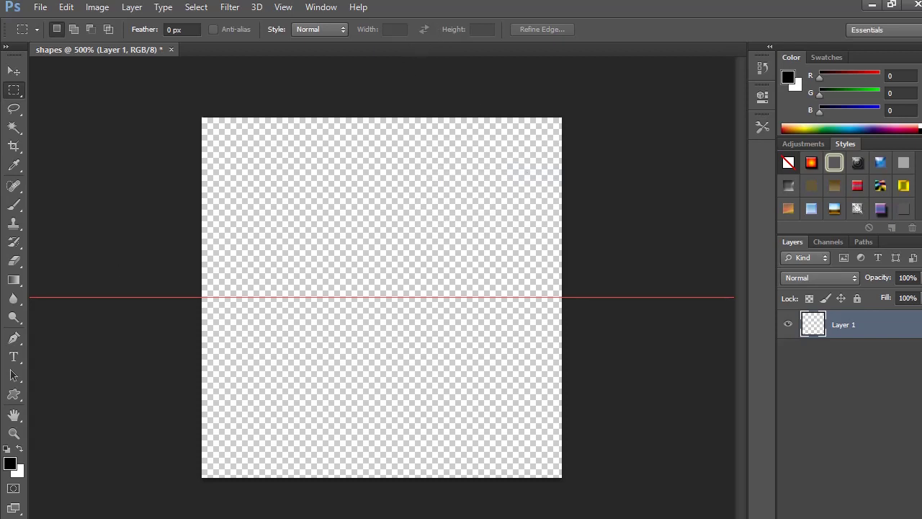
Step: Add a vertical guide at 50% of the canvas width
left_click(284, 8)
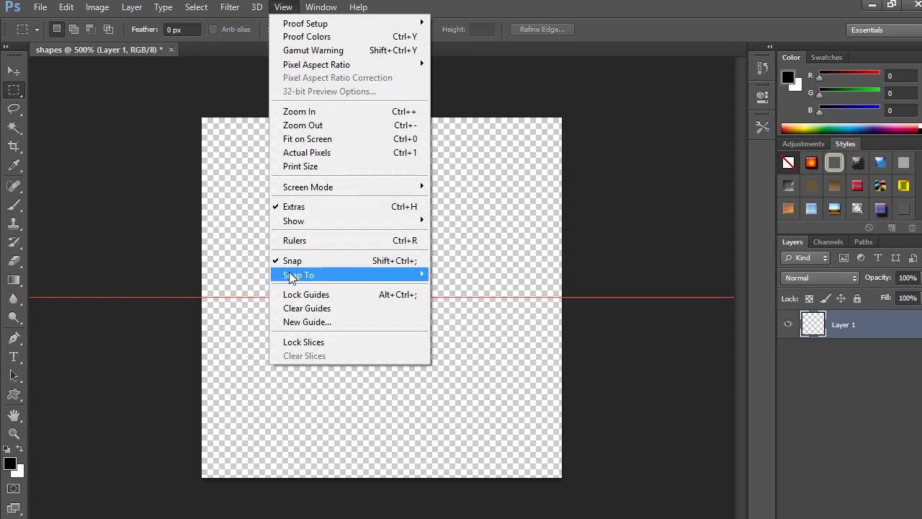
left_click(315, 322)
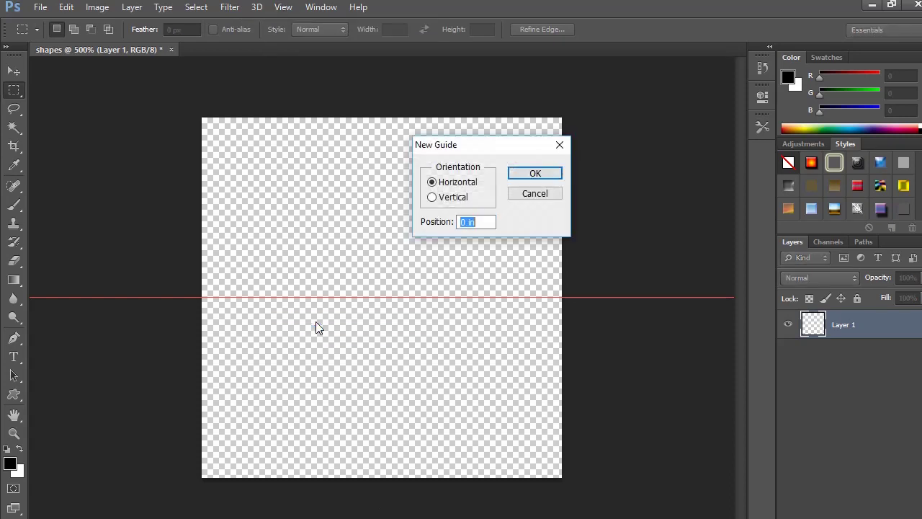
left_click(455, 198)
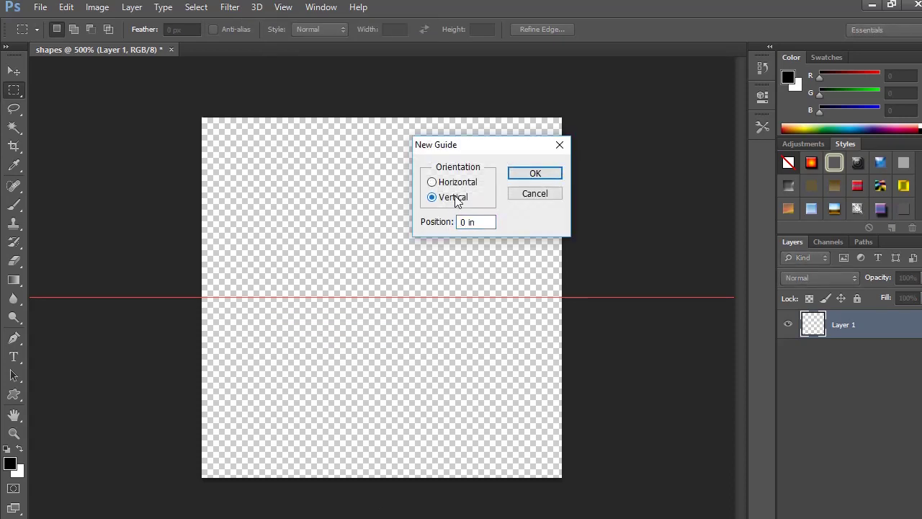
left_click_drag(489, 227, 432, 211)
type("50")
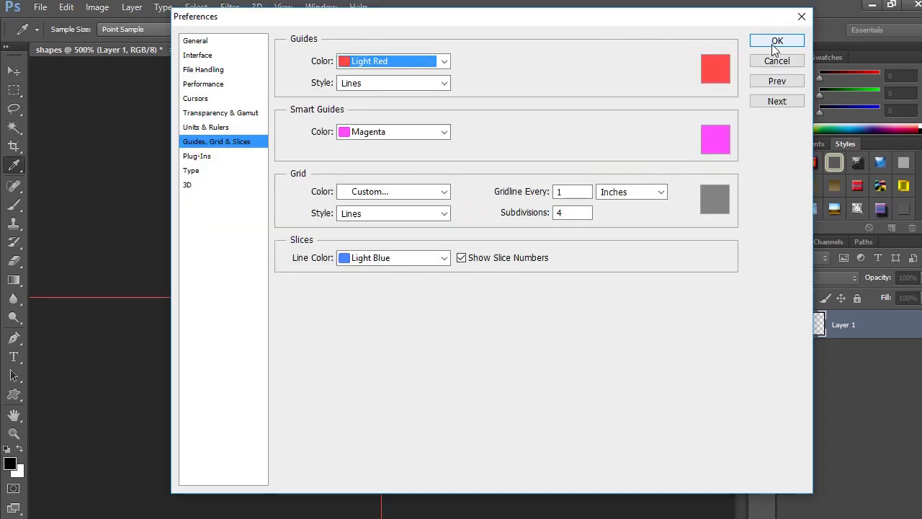
Step: Change the guide color to the dark gray 443a3a in the Guides, Grid & Slices preferences
left_click(772, 42)
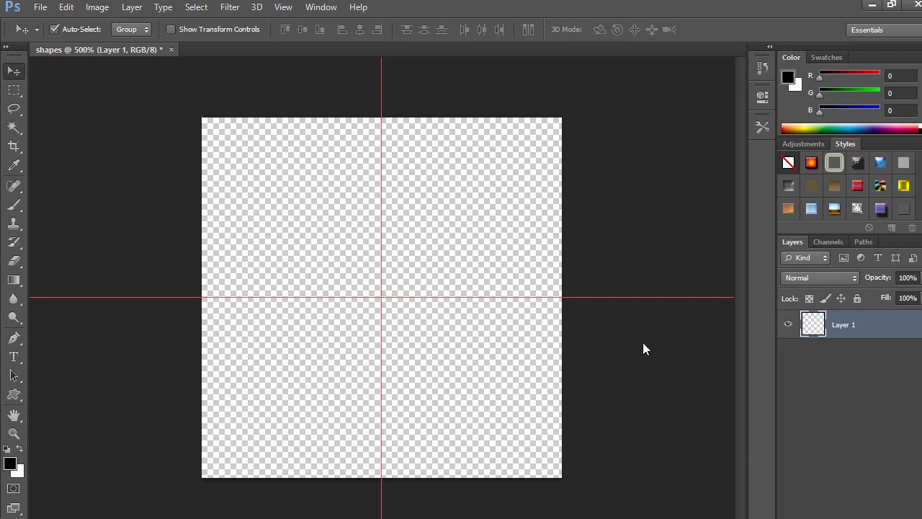
left_click(65, 11)
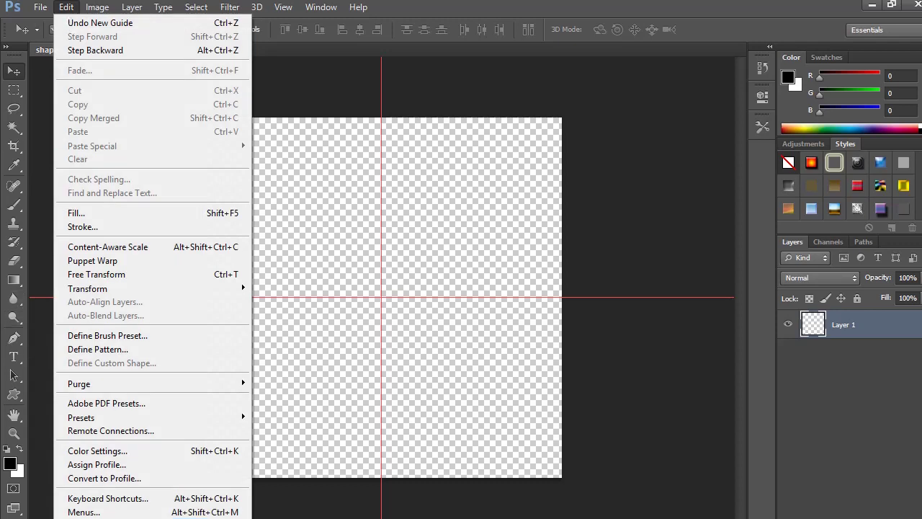
mouse_move(108, 517)
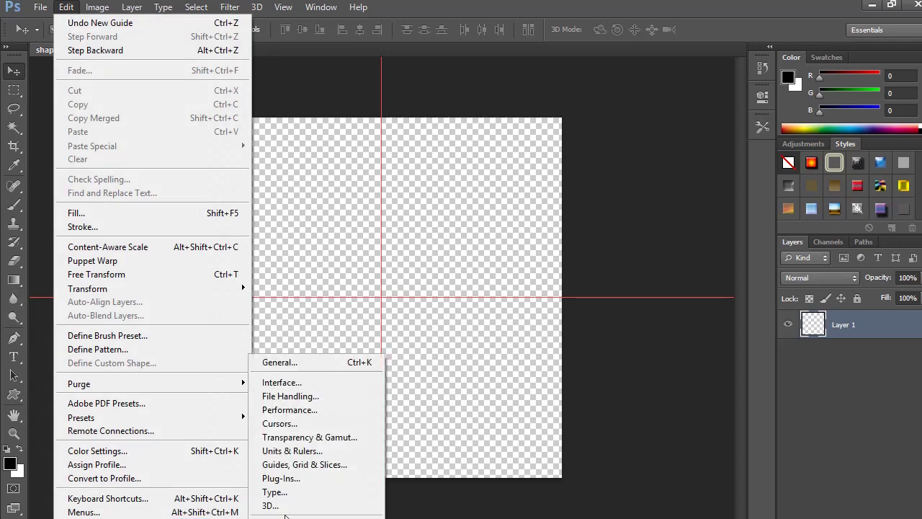
left_click(300, 466)
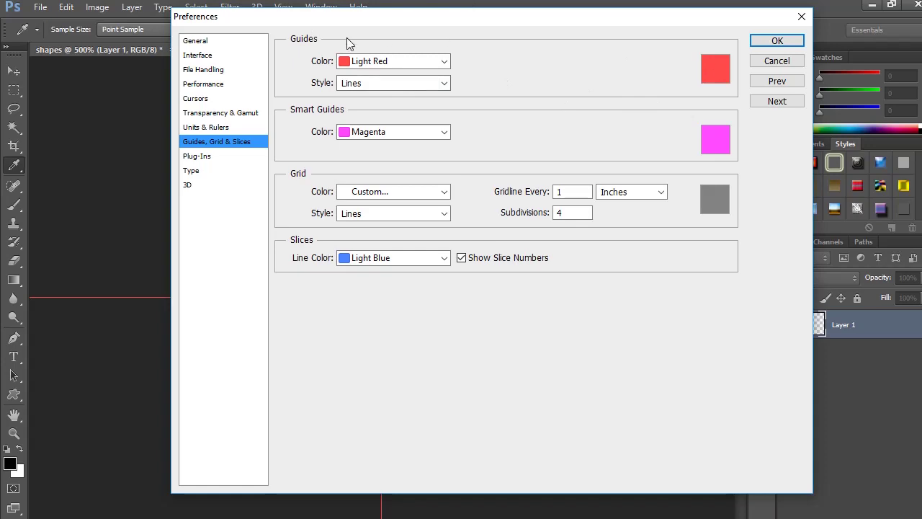
left_click(711, 64)
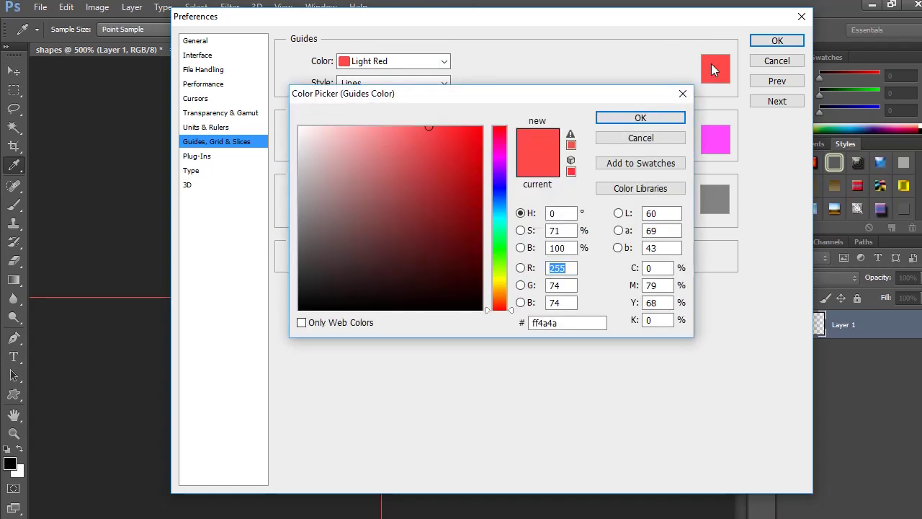
left_click(325, 260)
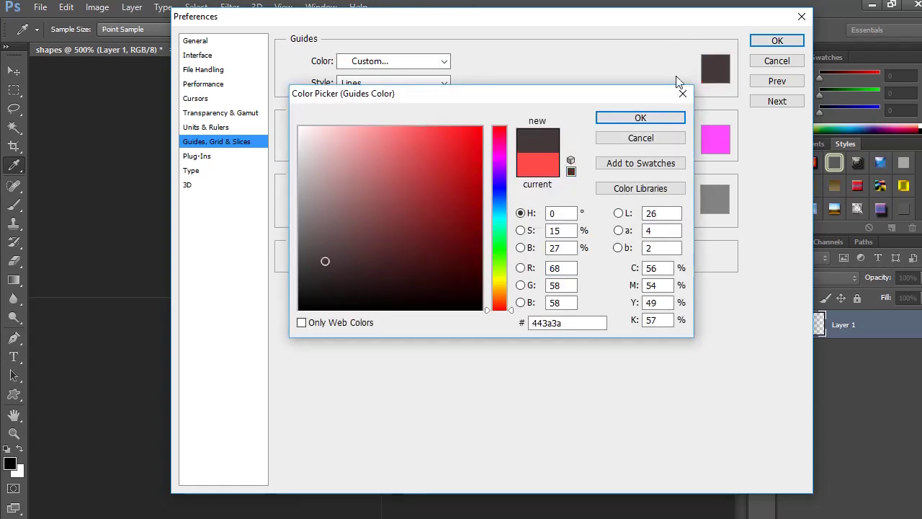
left_click(640, 119)
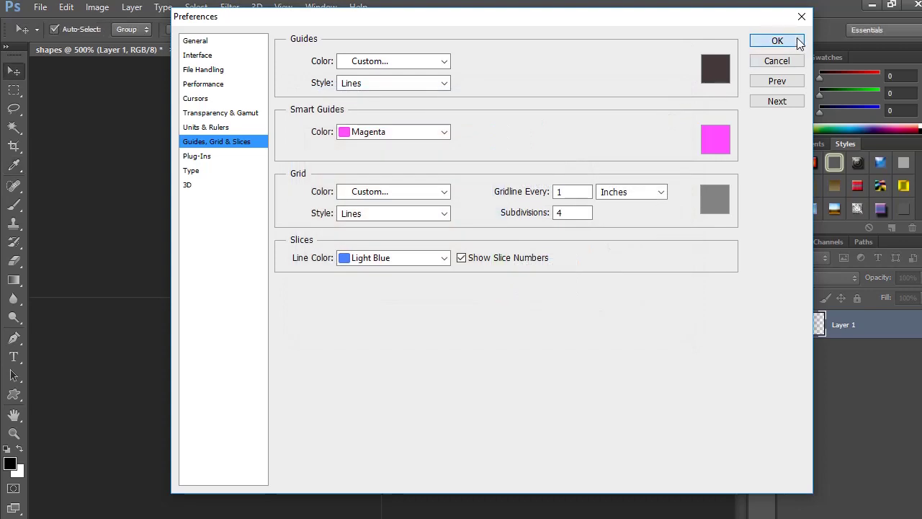
left_click(798, 41)
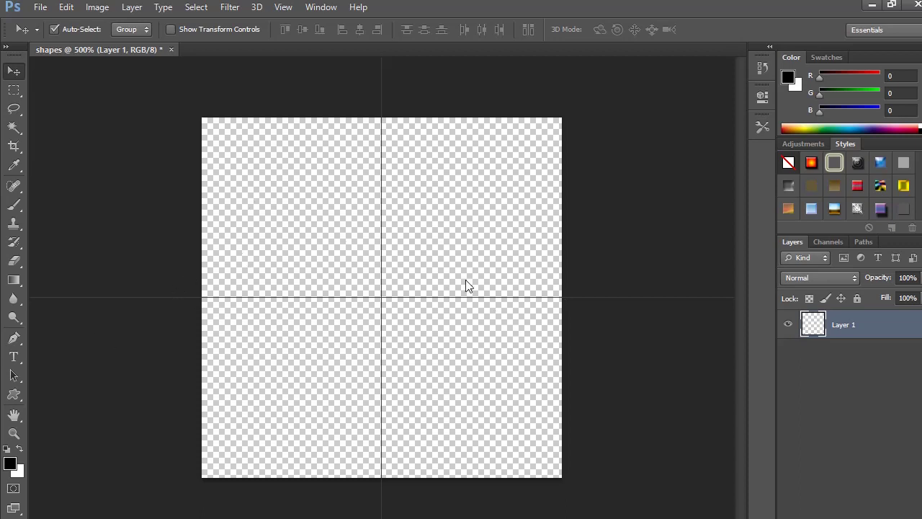
Step: Draw a circular selection centered on the guide intersection with the Elliptical Marquee tool
key("m")
right_click(14, 90)
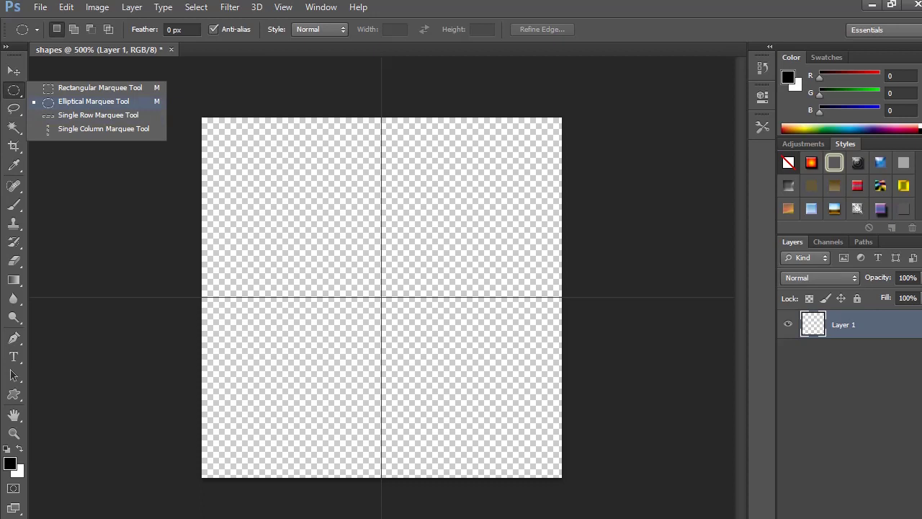
left_click(93, 101)
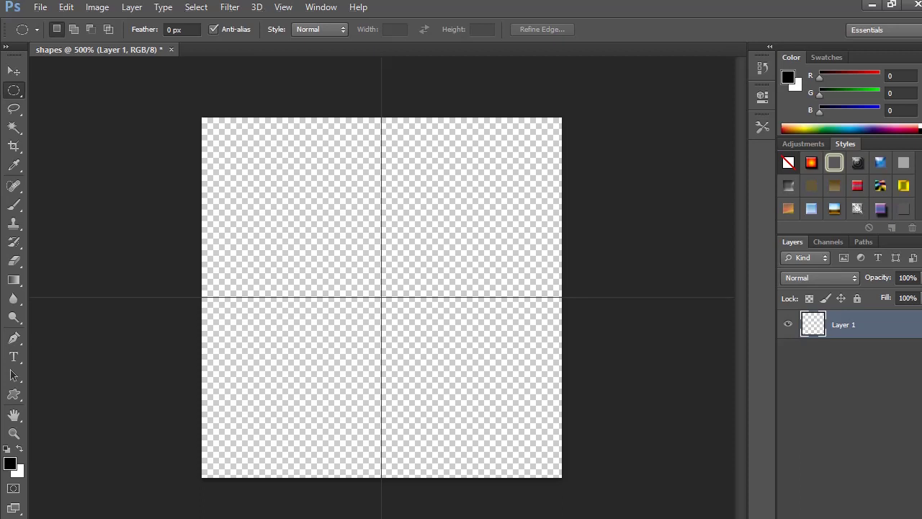
left_click_drag(381, 297, 447, 232)
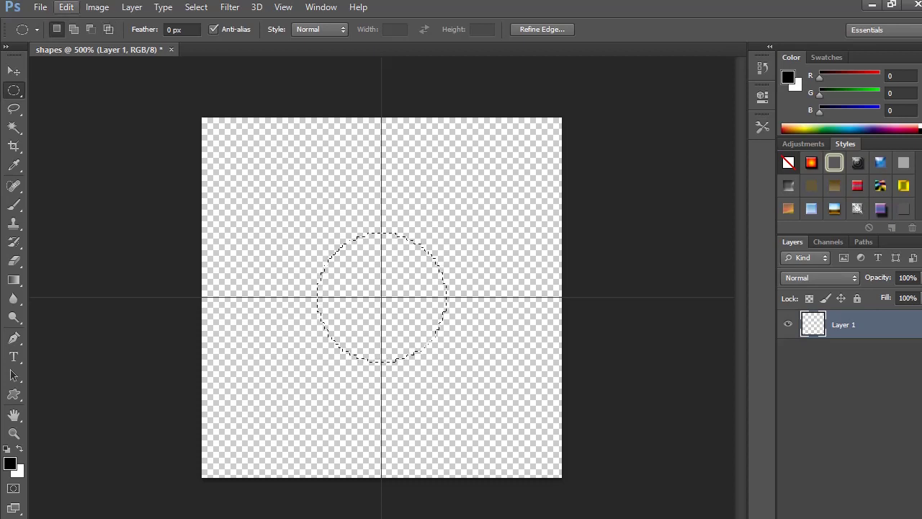
Step: Fill the circular selection with the near-black color 101010 at 100% opacity and deselect it
left_click(65, 7)
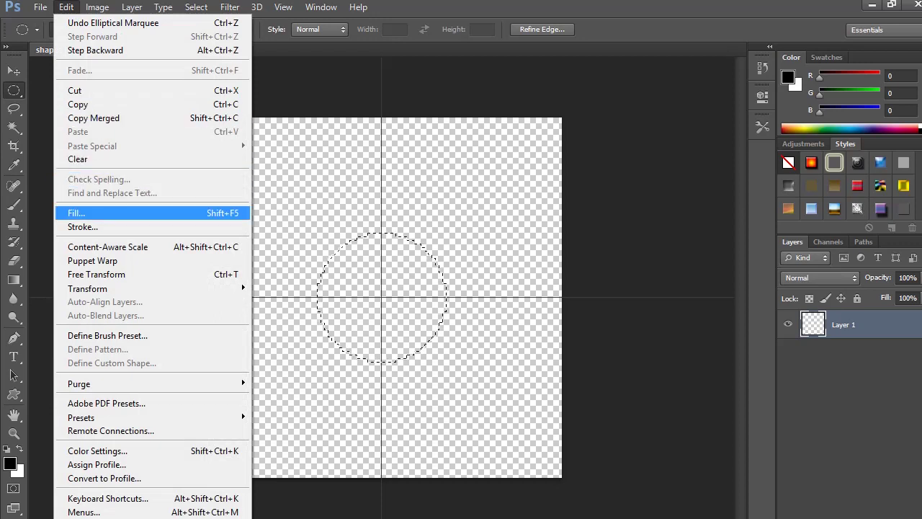
key("Return")
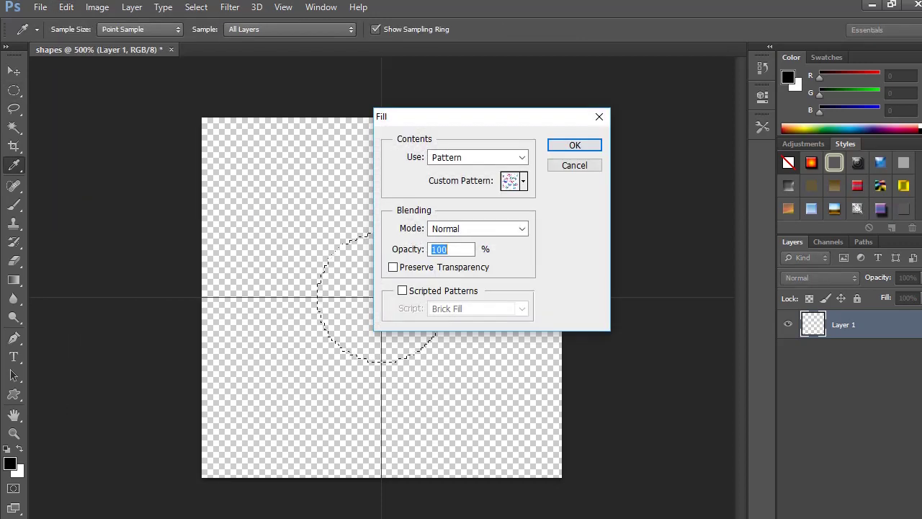
left_click(475, 157)
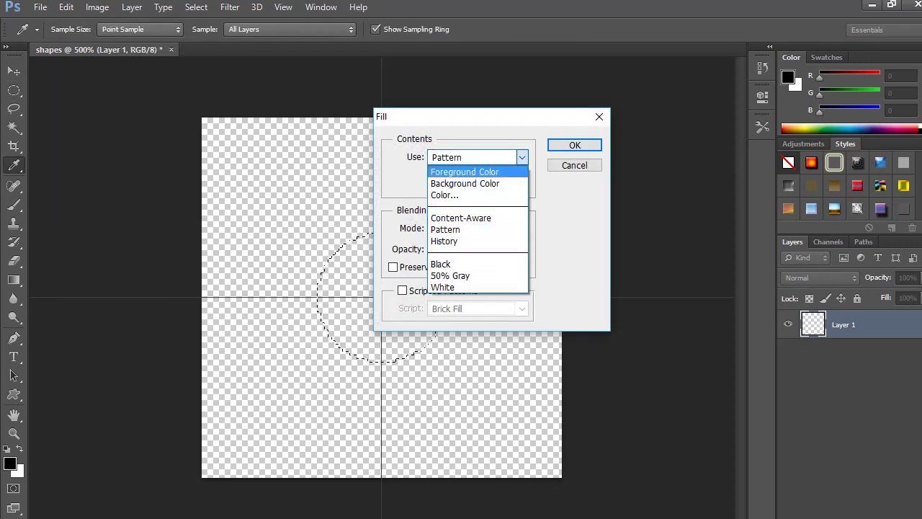
key("Return")
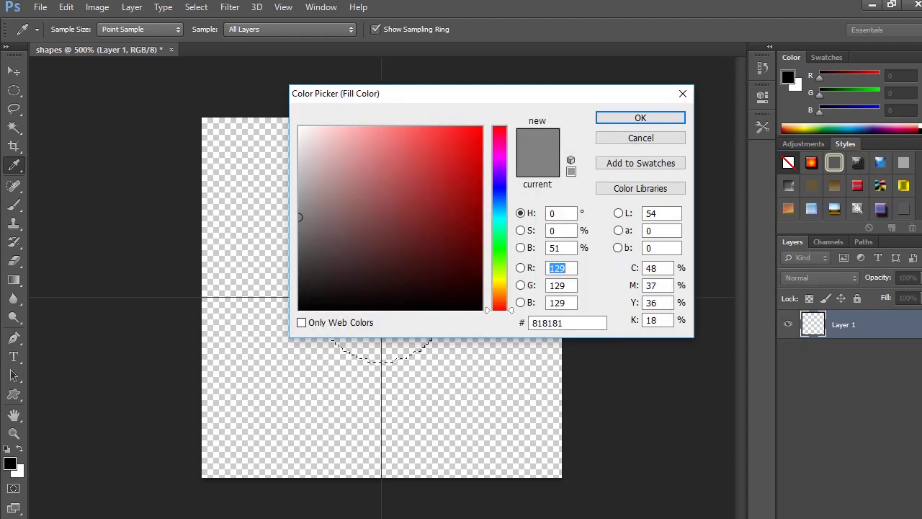
left_click(312, 234)
left_click(304, 260)
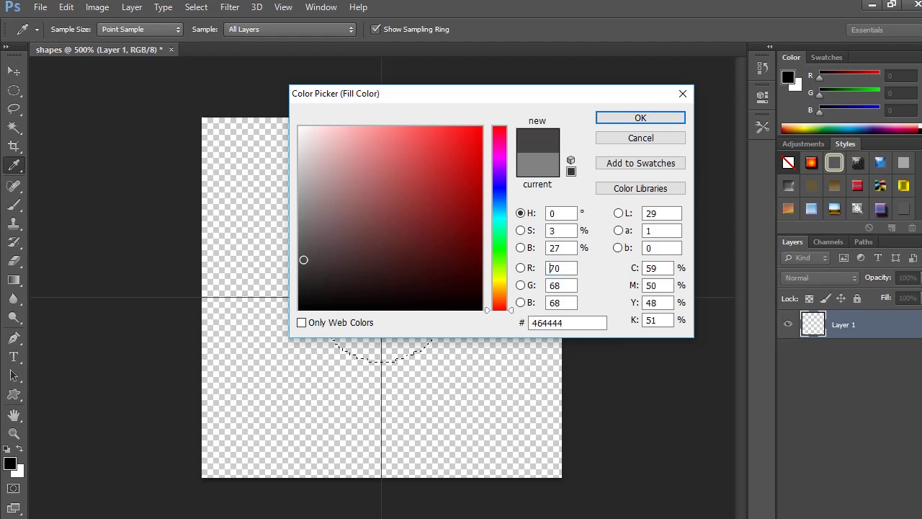
left_click(304, 299)
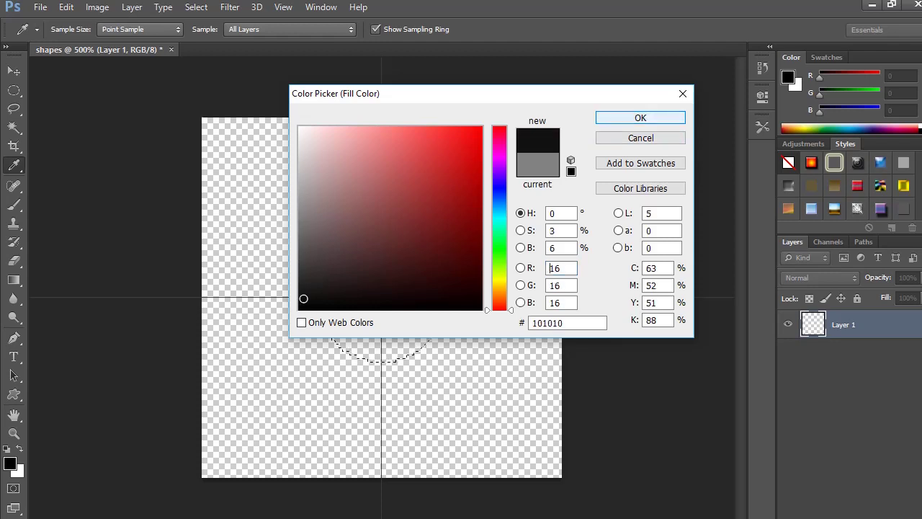
left_click(641, 117)
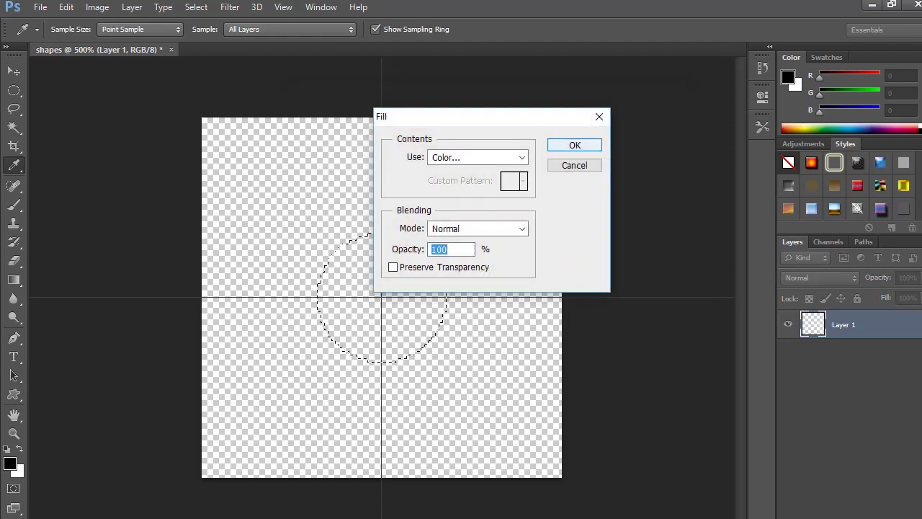
key("Return")
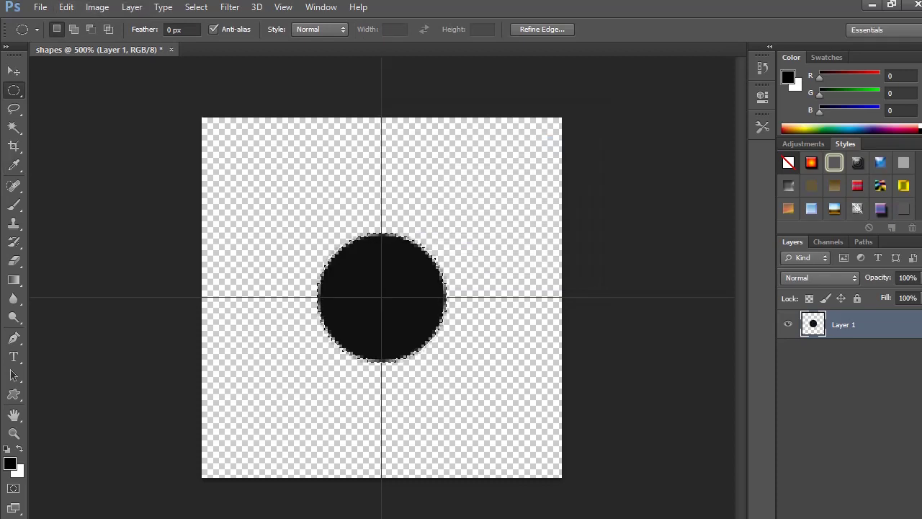
key("ctrl+d")
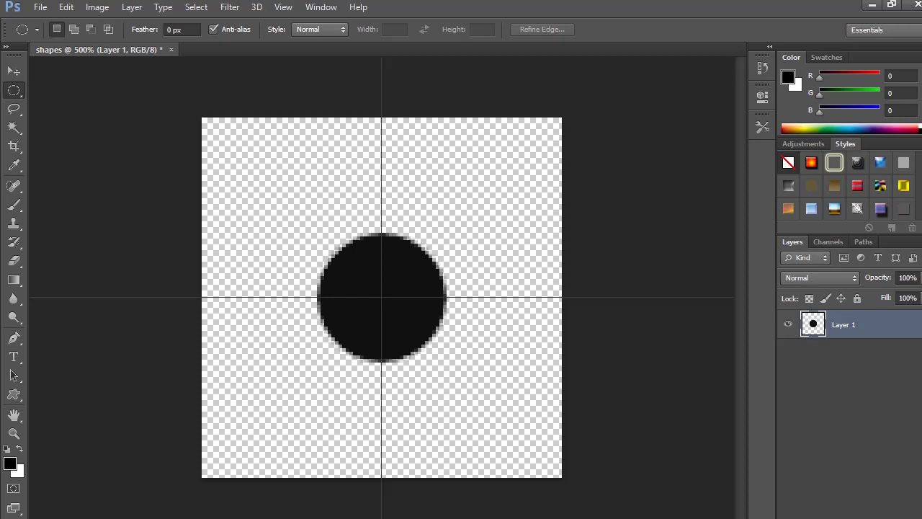
Step: Check the duplication instructions in the browser tutorial and duplicate Layer 1 containing the centered circle
key("alt+Tab")
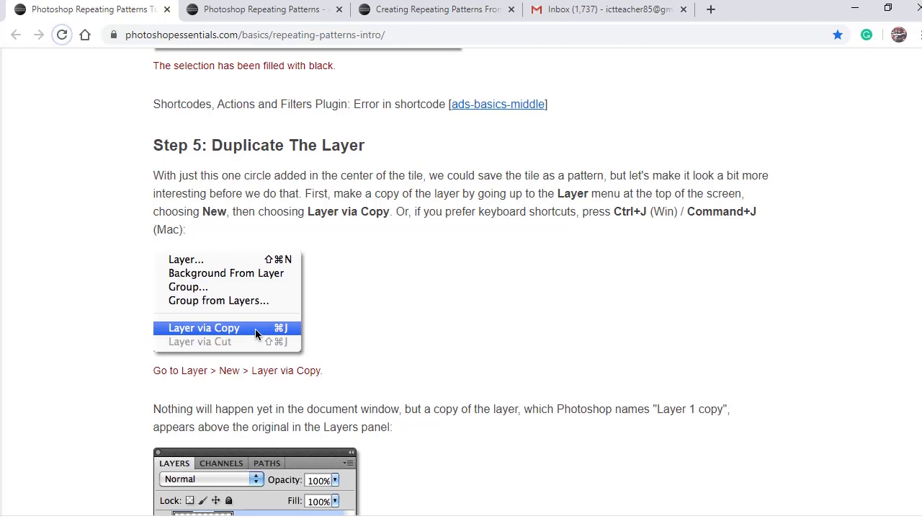
key("alt+Tab")
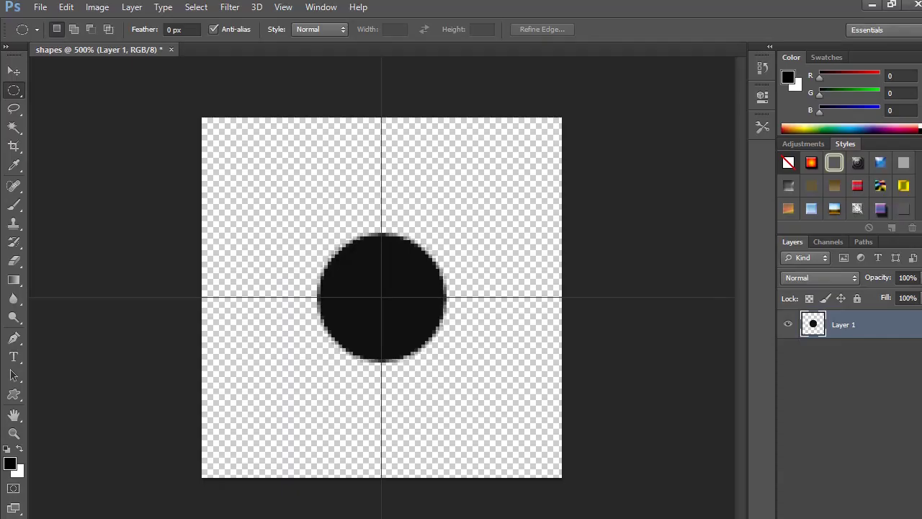
right_click(838, 326)
left_click(585, 142)
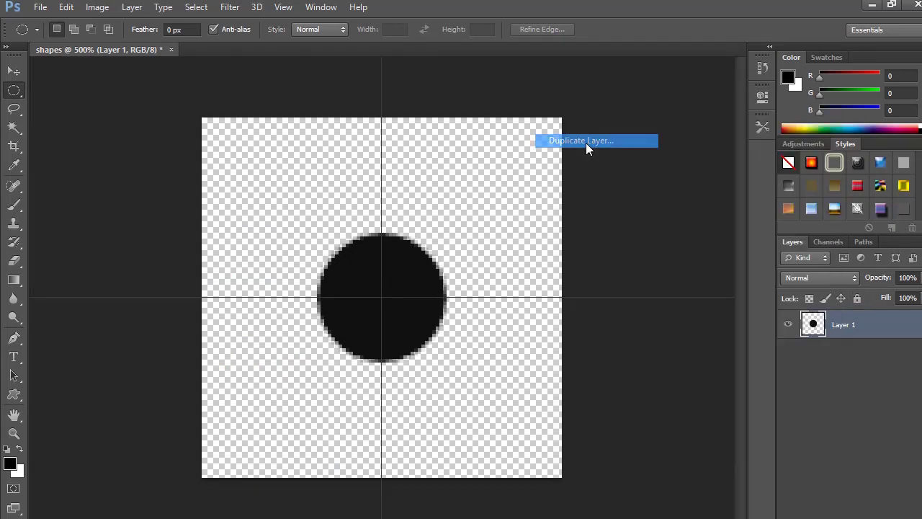
left_click(605, 160)
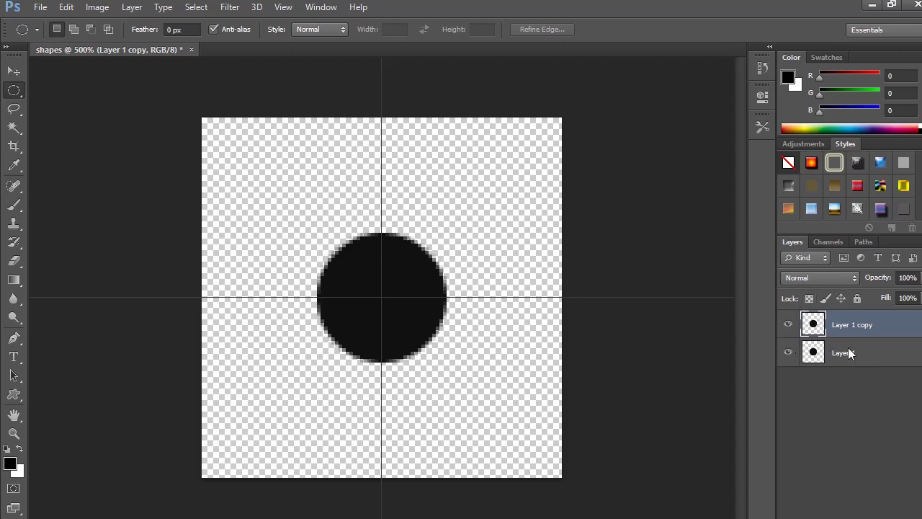
Step: Following the browser tutorial, apply the Offset filter to the duplicated layer with 50 pixels right and 50 pixels down
key("alt+Tab")
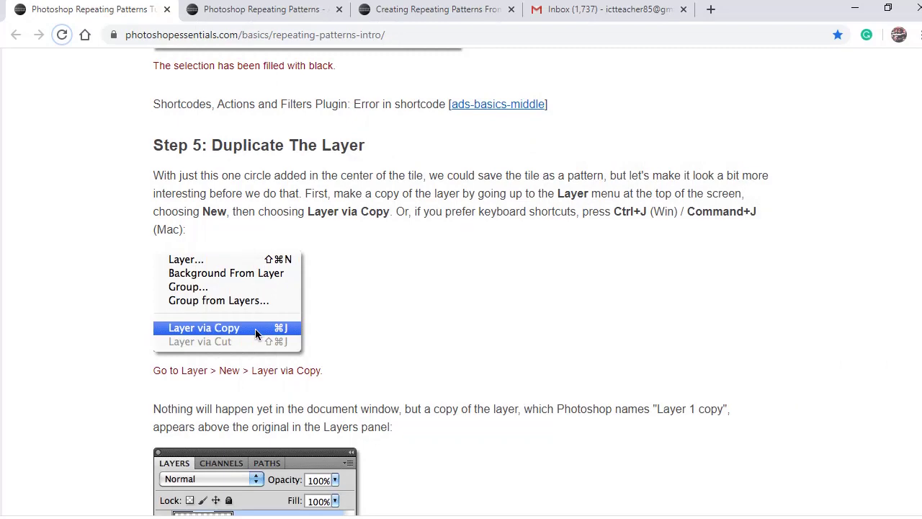
scroll(461, 288, "down", 6)
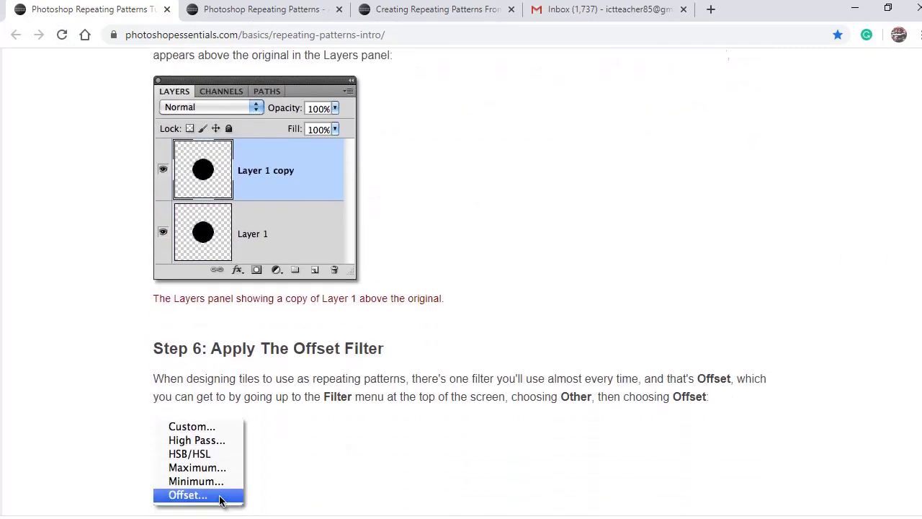
scroll(461, 288, "down", 2)
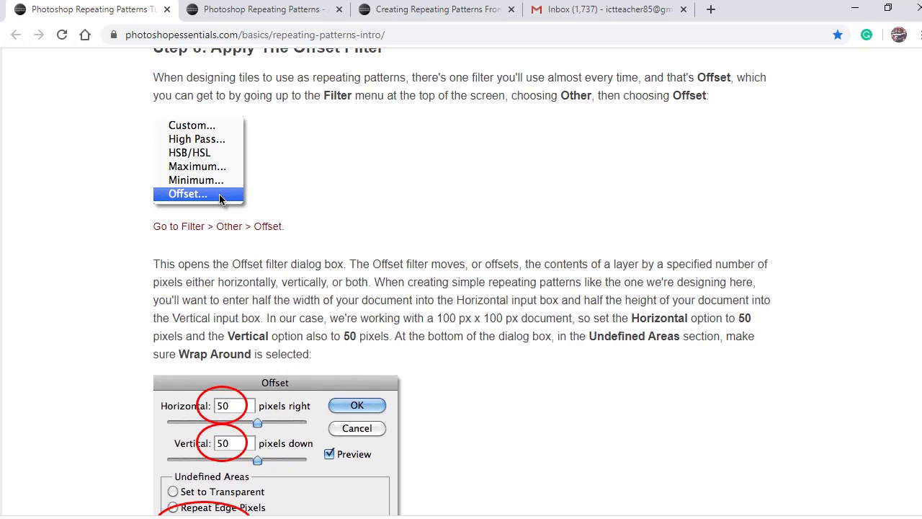
key("alt+Tab")
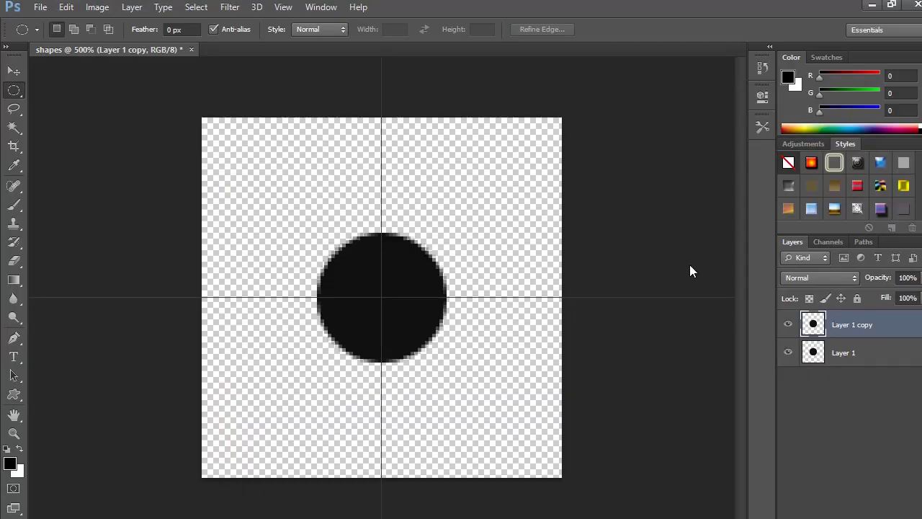
left_click(230, 9)
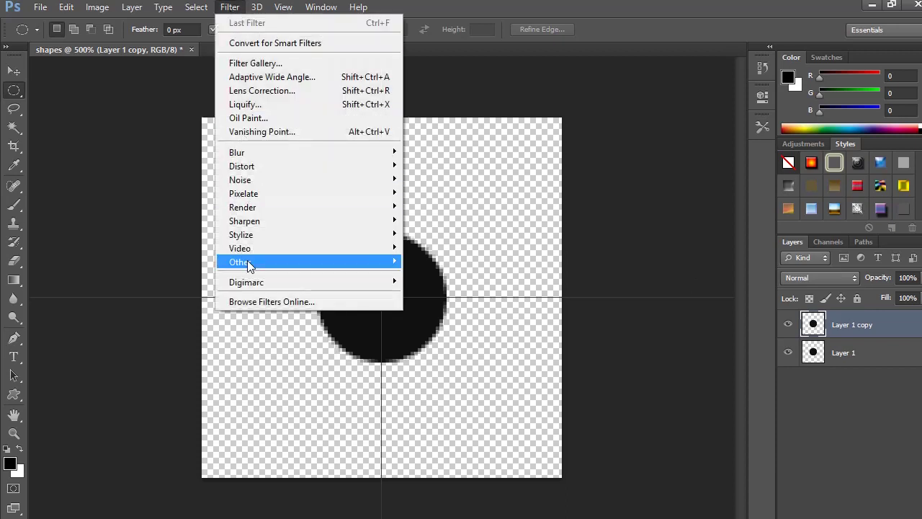
mouse_move(247, 261)
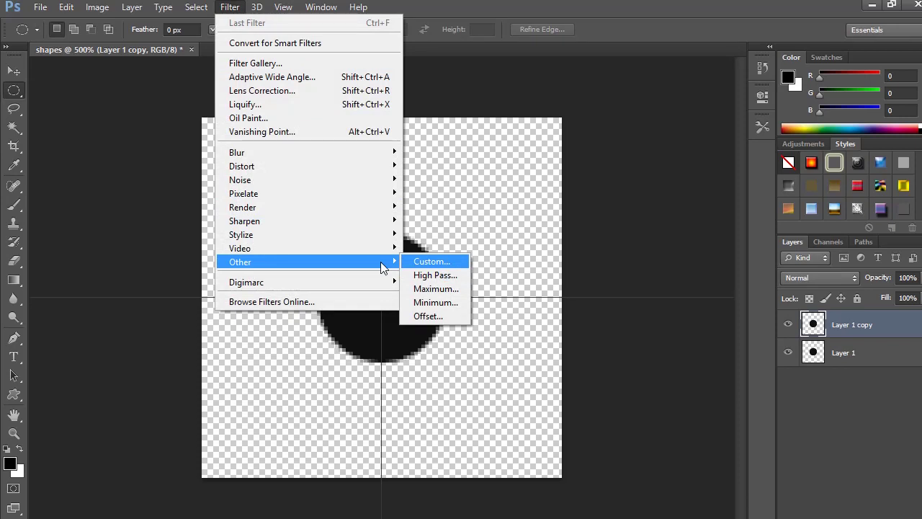
left_click(443, 316)
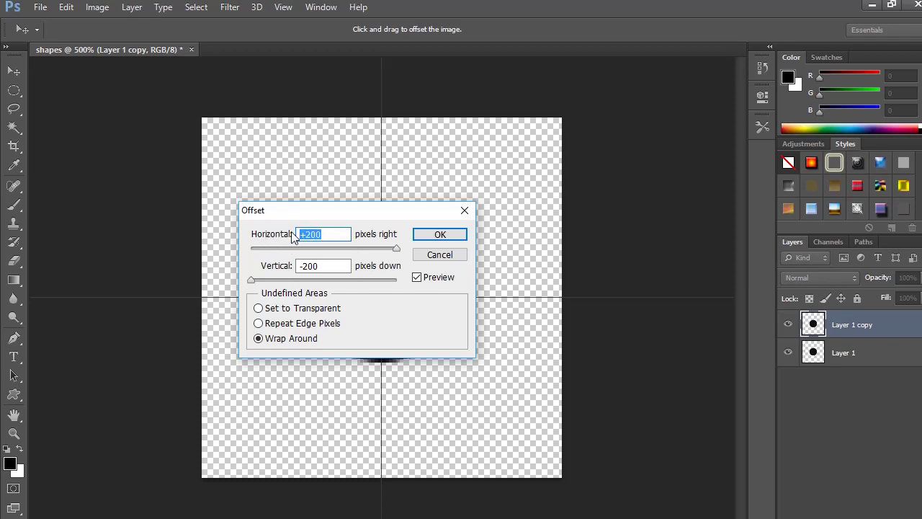
type("50")
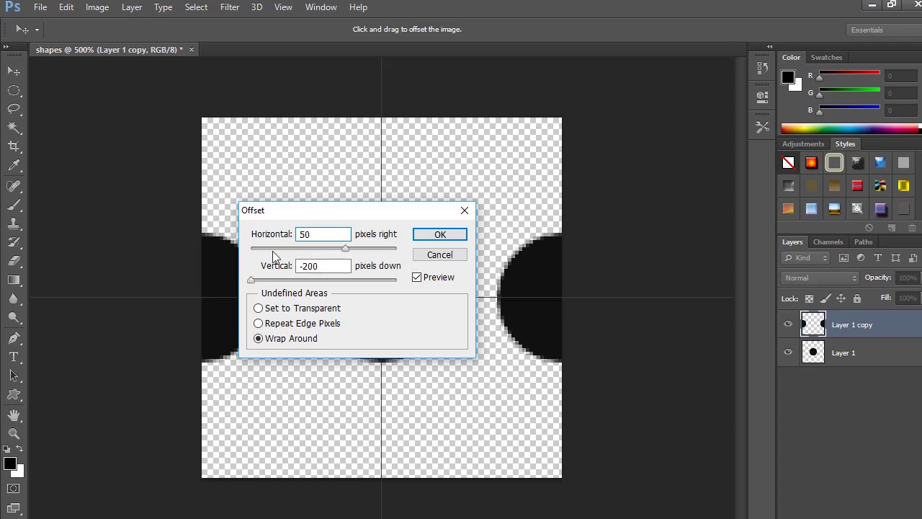
left_click(333, 271)
left_click_drag(333, 272, 257, 267)
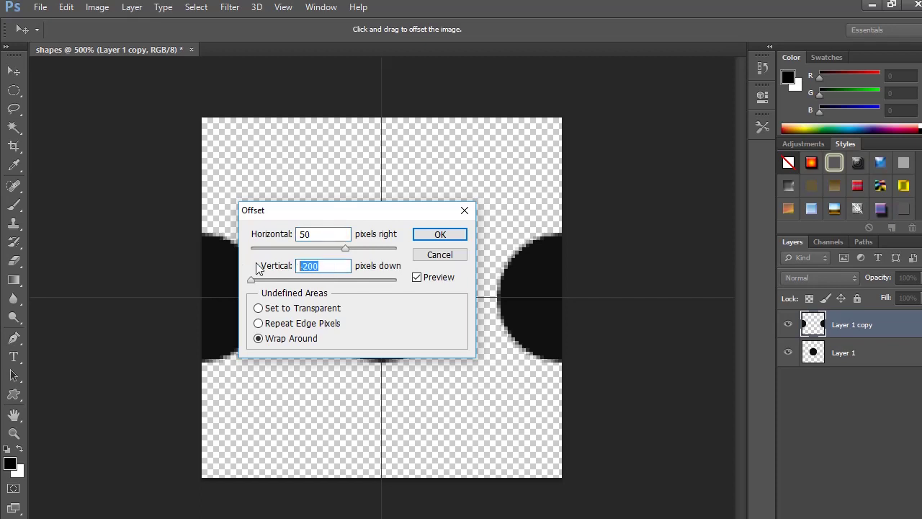
type("50")
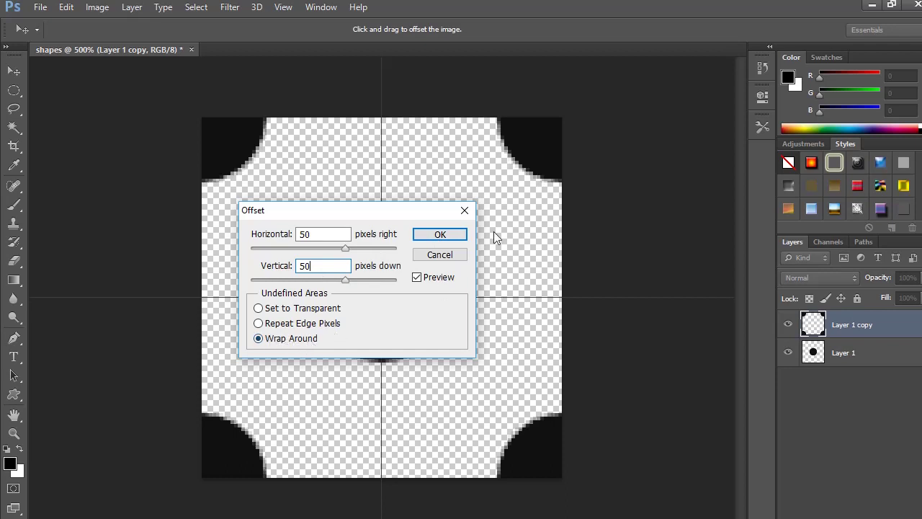
left_click(438, 236)
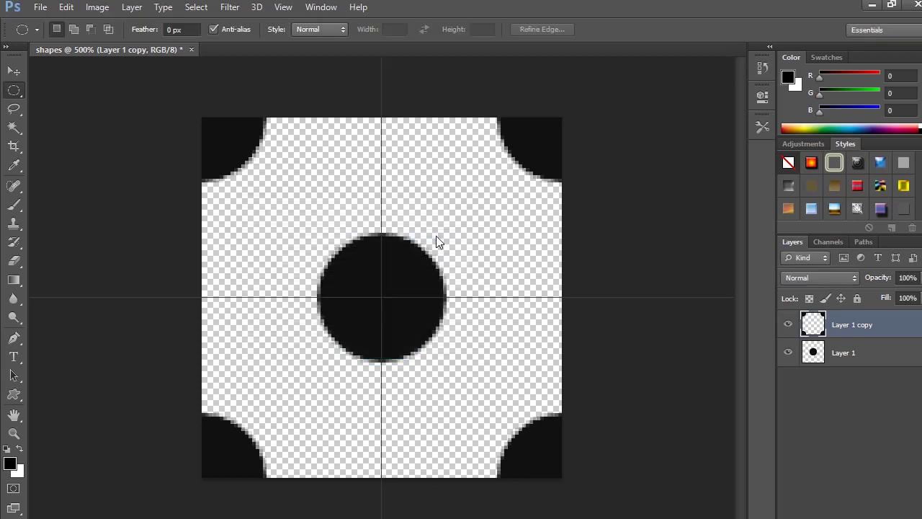
Step: Following the browser tutorial, define the finished circle tile as a pattern named "shapes"
key("alt+Tab")
scroll(325, 319, "down", 9)
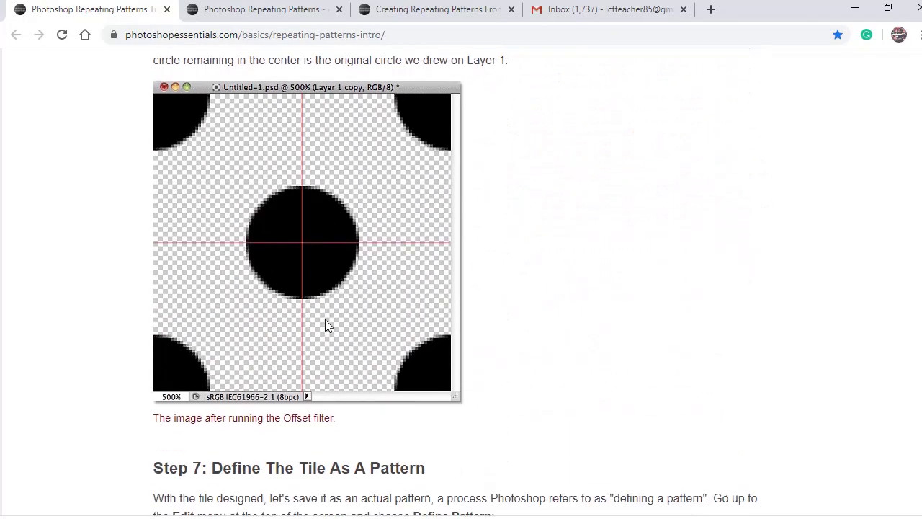
scroll(325, 321, "down", 2)
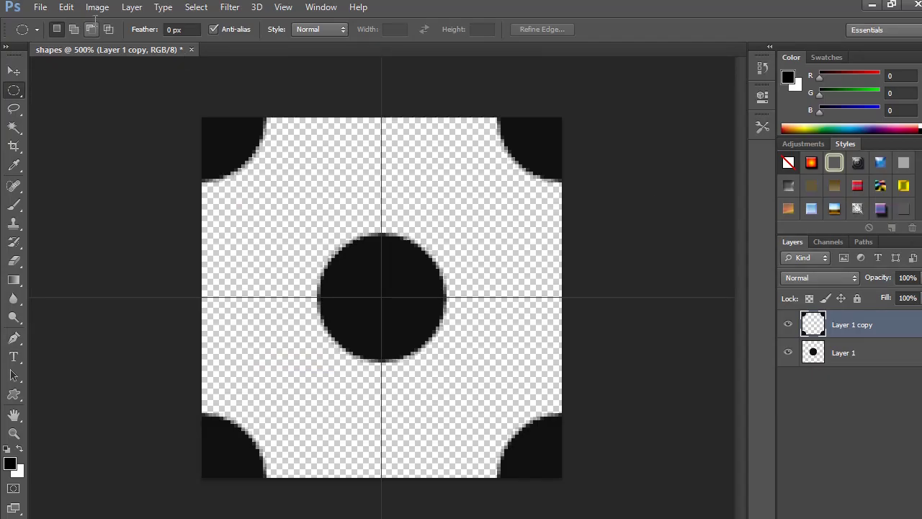
left_click(66, 6)
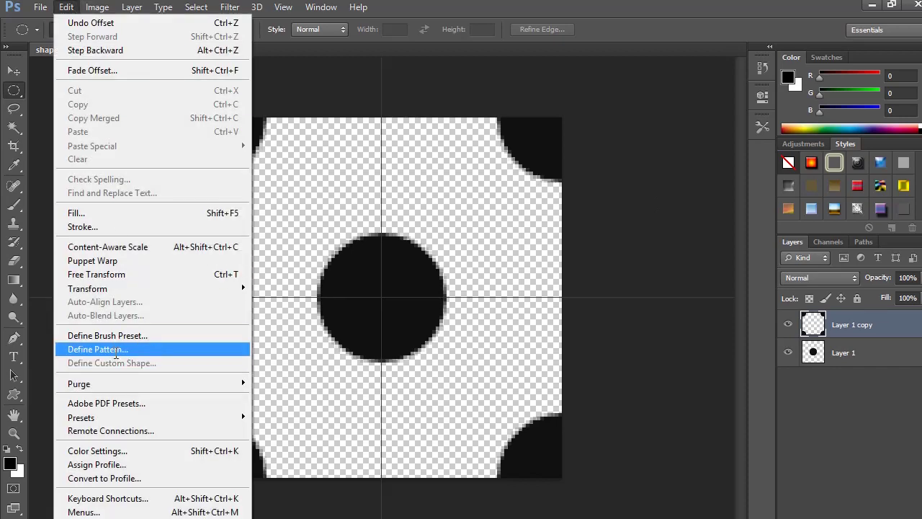
left_click(115, 349)
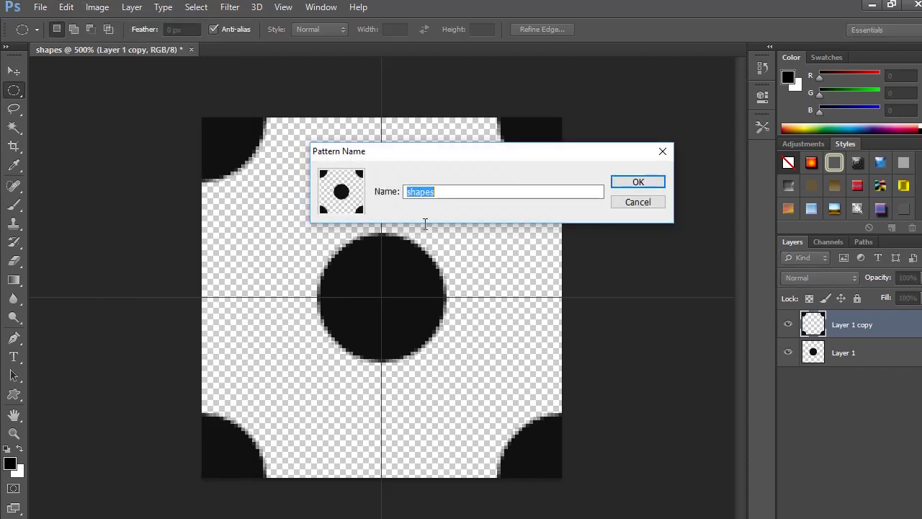
left_click(476, 190)
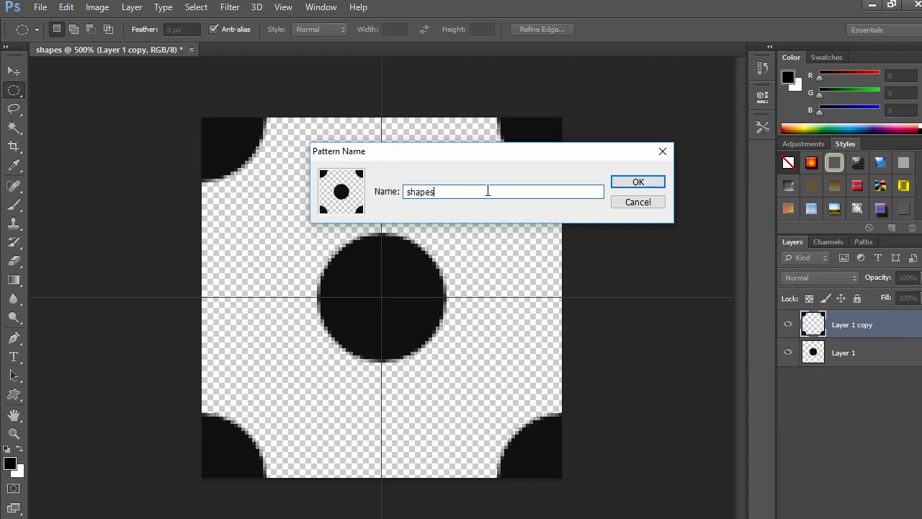
left_click_drag(441, 187, 393, 187)
left_click(656, 185)
Step: Following Step 8 of the browser tutorial, create a new 1000 × 1000 pixel document in Photoshop with white background contents
key("alt+Tab")
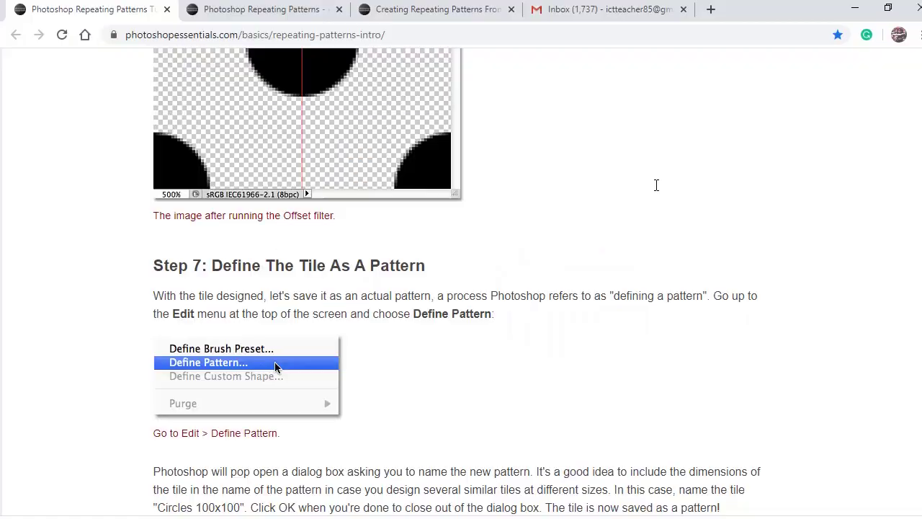
scroll(656, 185, "down", 4)
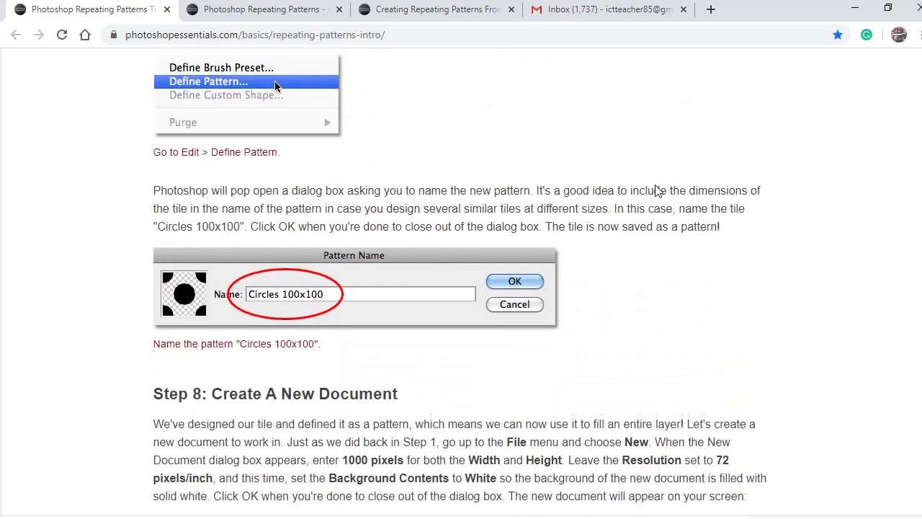
scroll(658, 191, "down", 4)
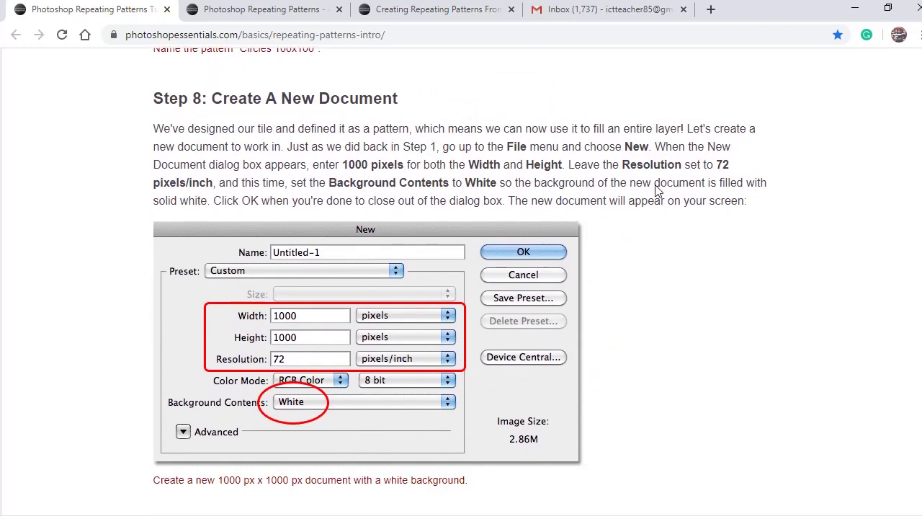
scroll(657, 191, "down", 1)
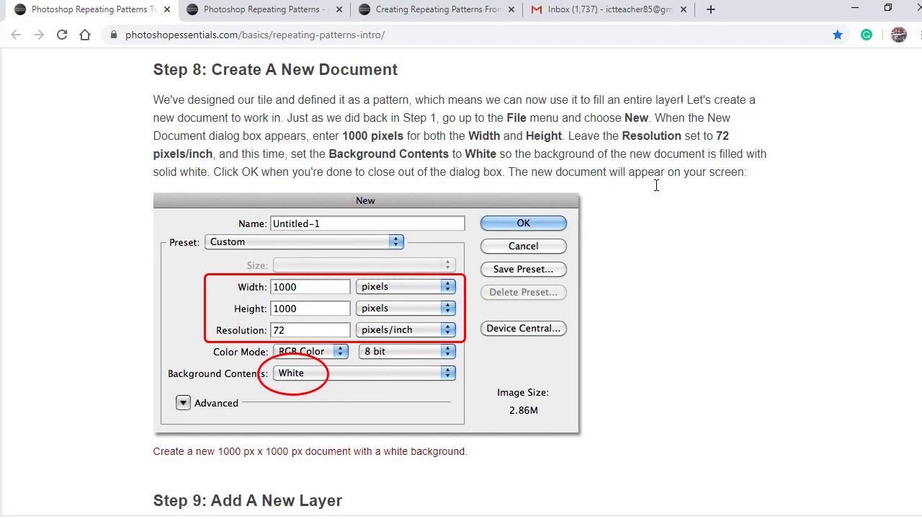
key("alt+Tab")
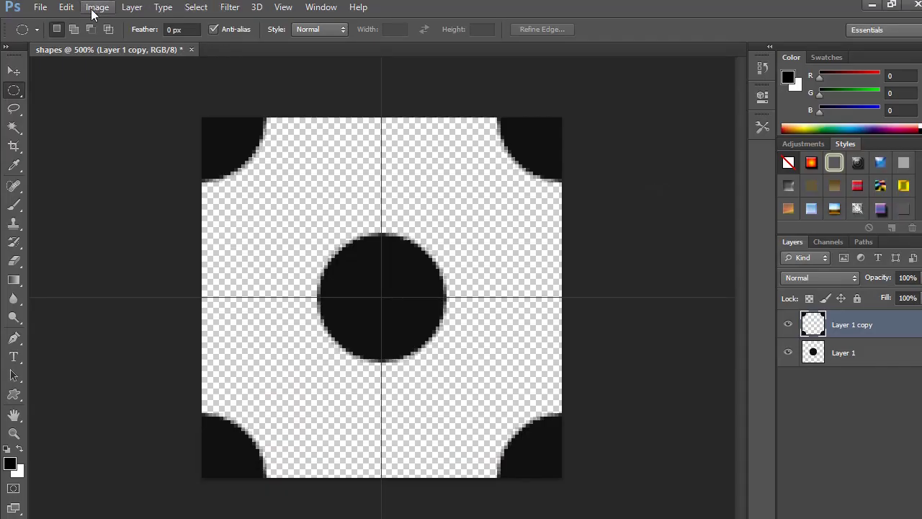
left_click(41, 7)
left_click(48, 24)
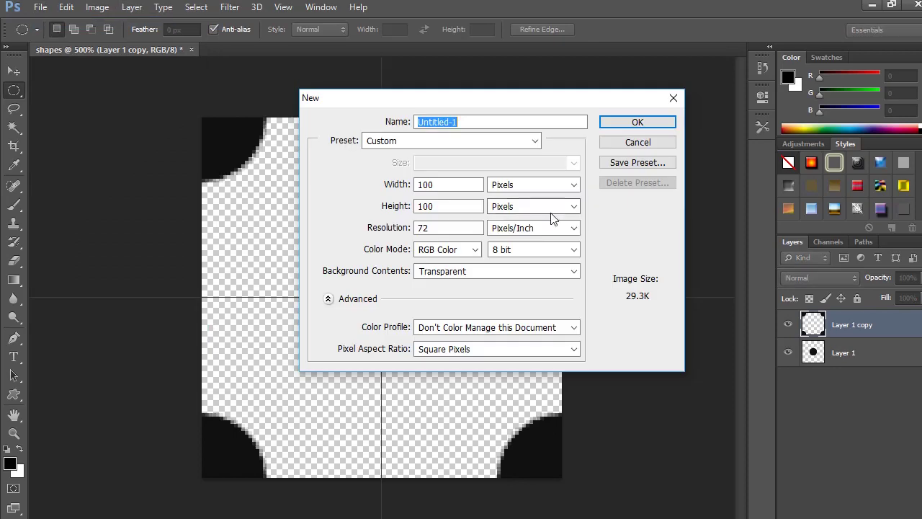
left_click_drag(476, 185, 404, 186)
type("1000")
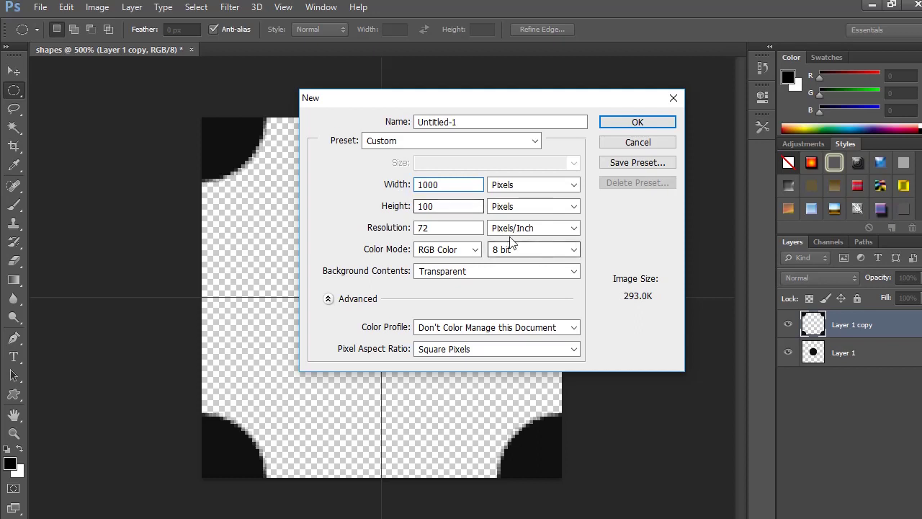
left_click_drag(469, 209, 412, 207)
type("1000")
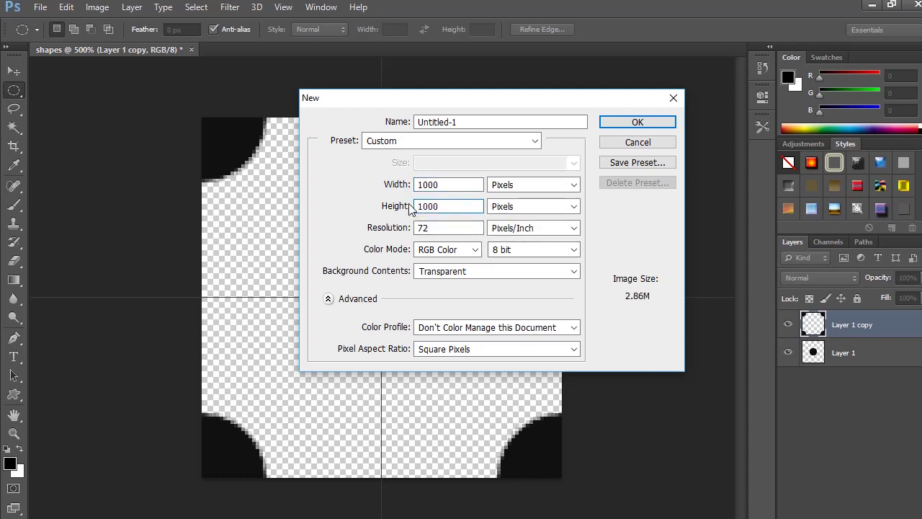
left_click(466, 272)
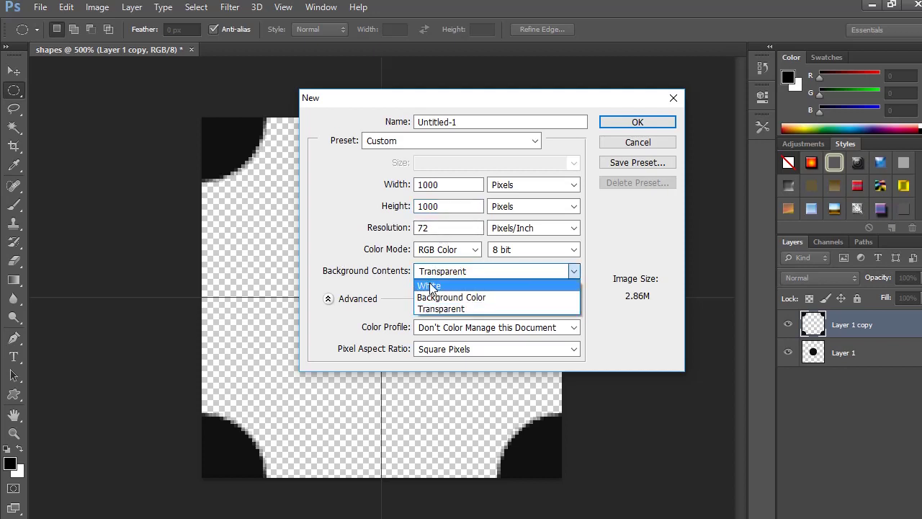
left_click(430, 287)
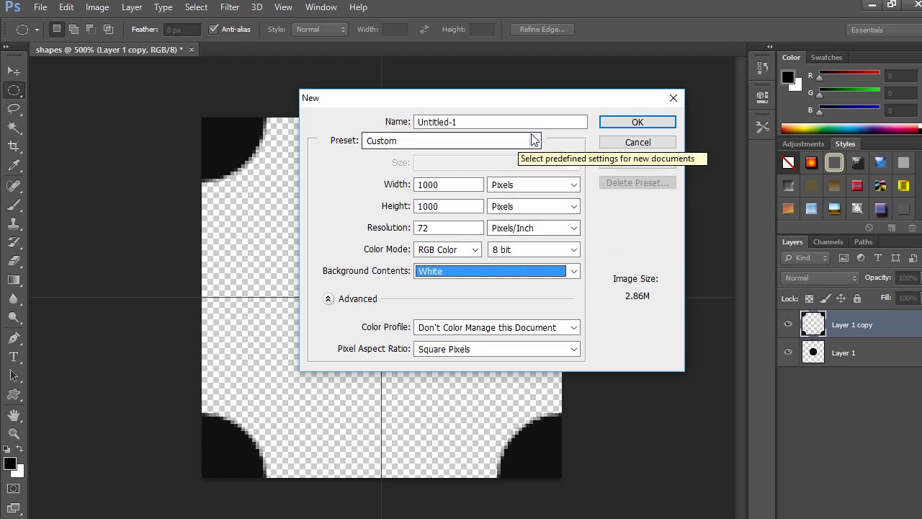
left_click(613, 124)
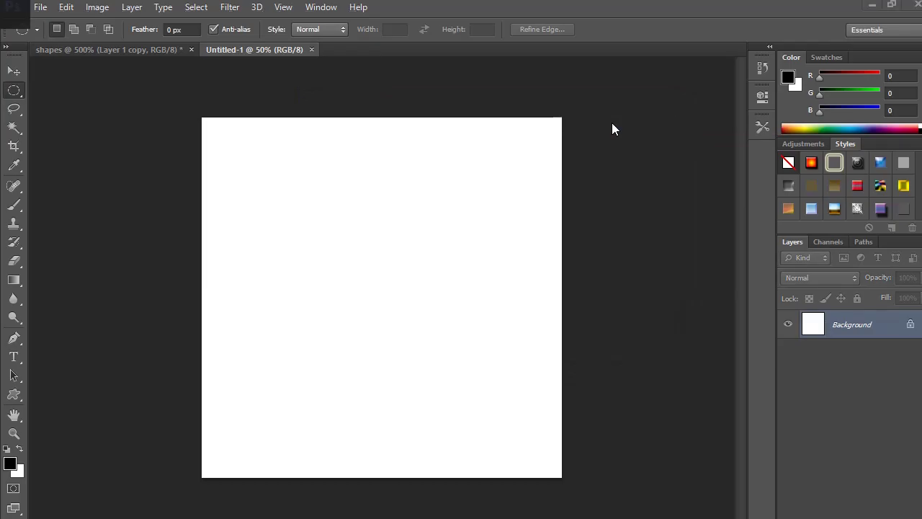
Step: Following Step 9 of the browser tutorial, add a new blank layer above the Background layer in Photoshop
key("alt+Tab")
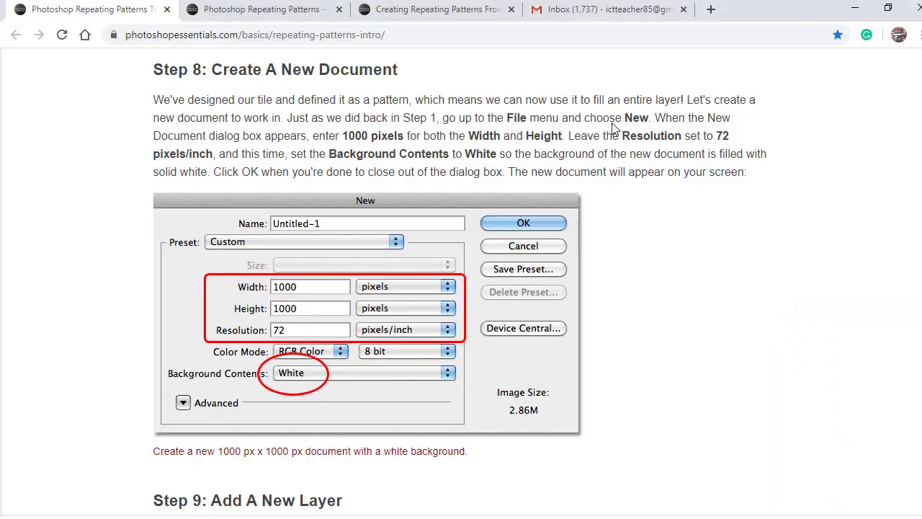
scroll(613, 128, "down", 5)
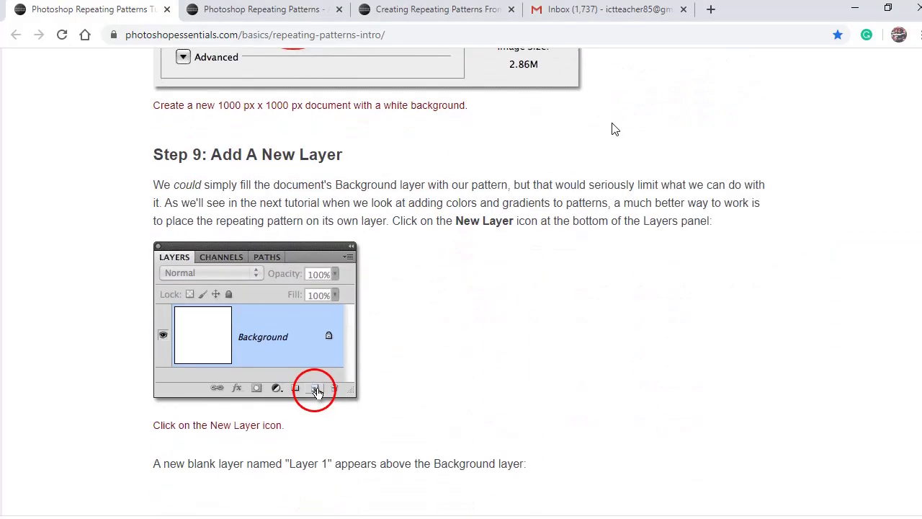
scroll(613, 128, "down", 2)
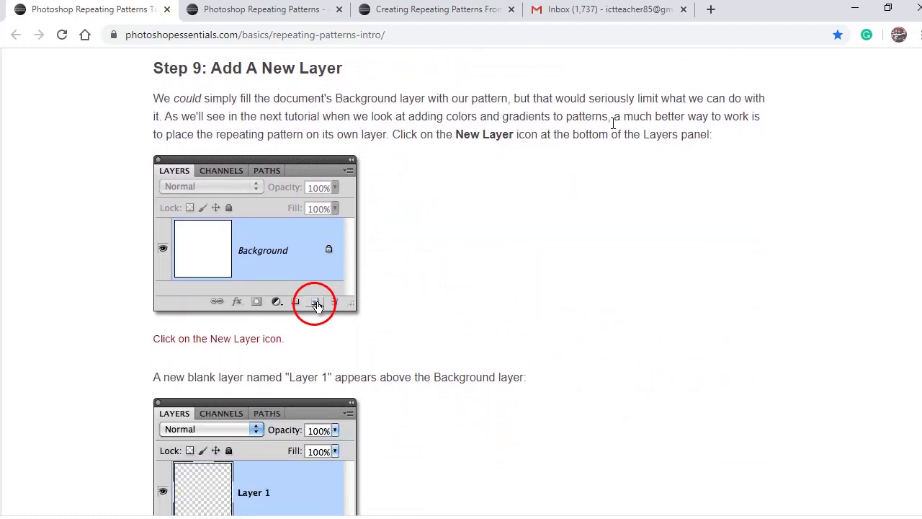
key("alt+Tab")
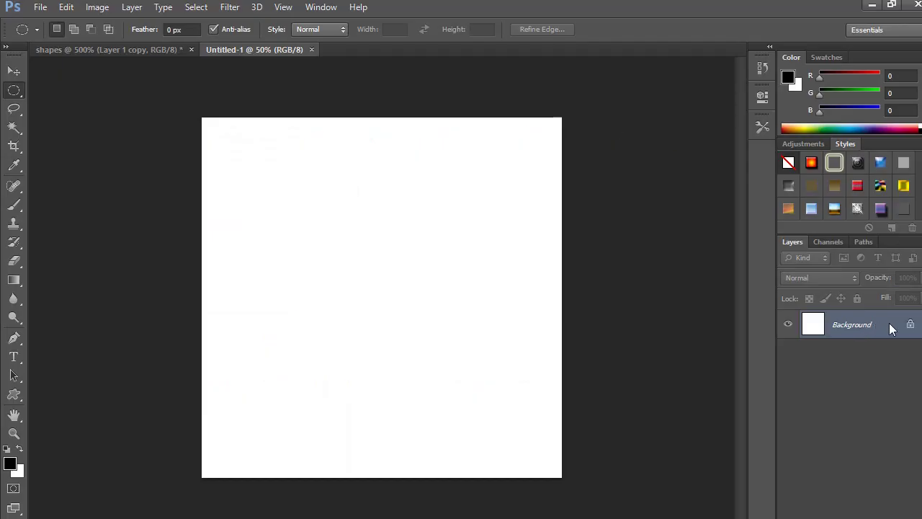
right_click(851, 326)
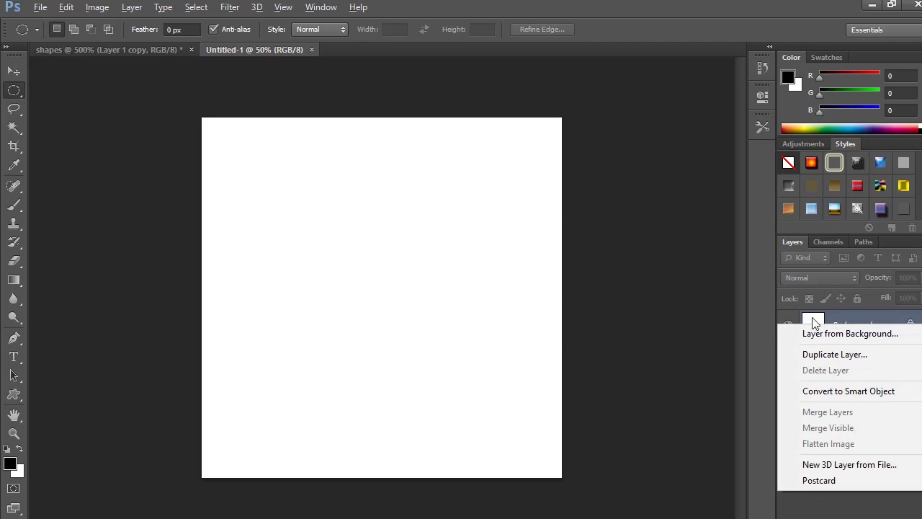
left_click(731, 311)
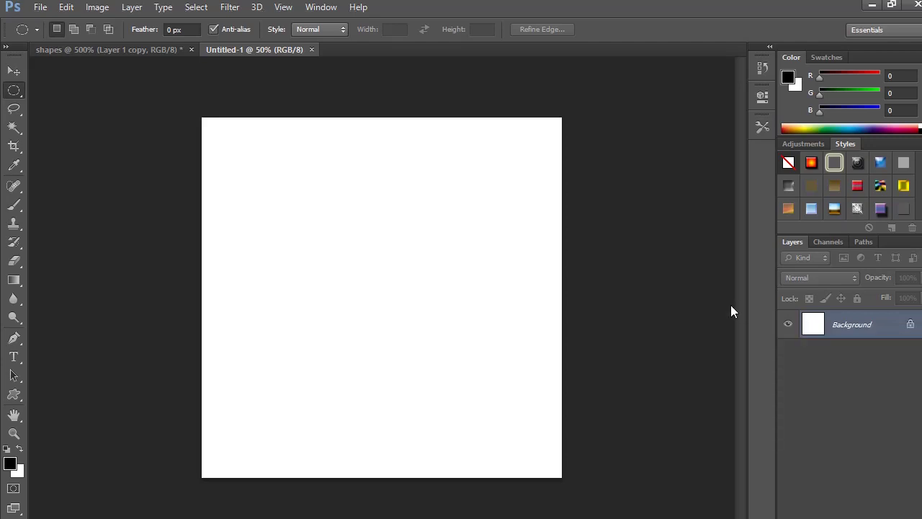
key("alt+Tab")
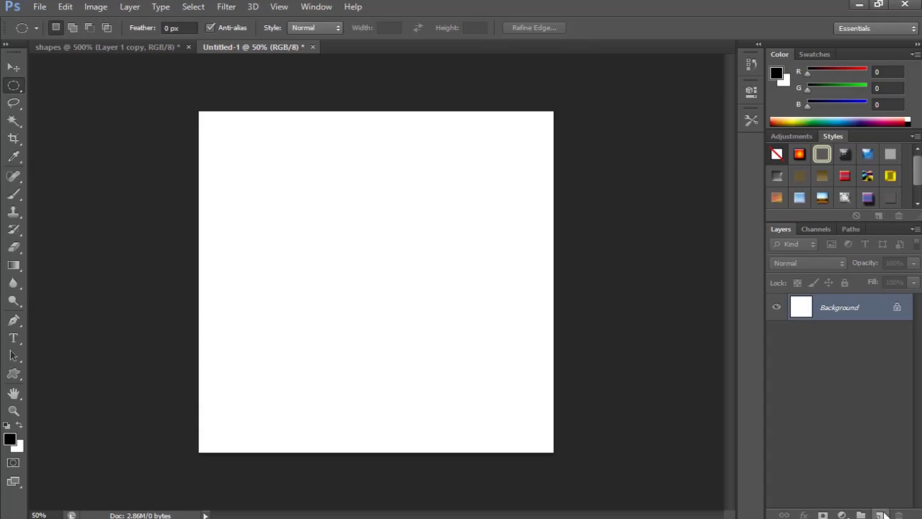
left_click(880, 515)
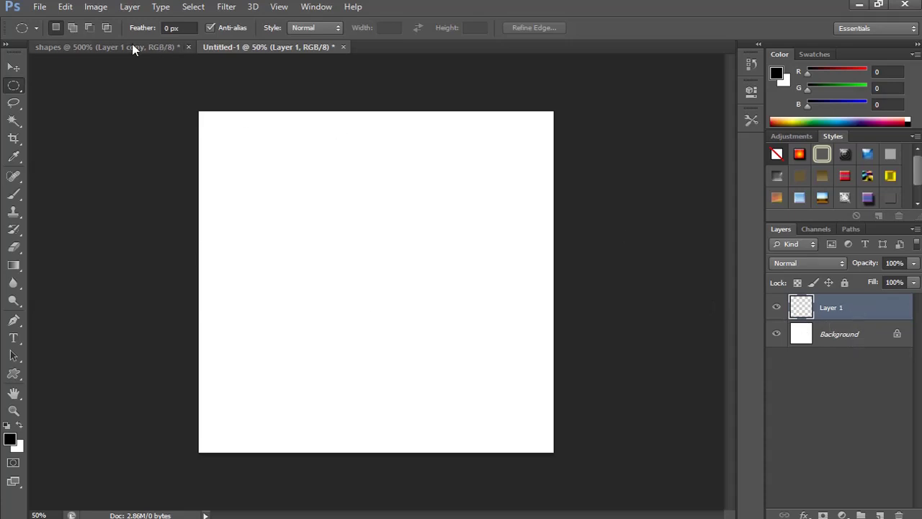
Step: Fill Layer 1 with the custom circle tile pattern and compare the result with the browser tutorial
left_click(66, 6)
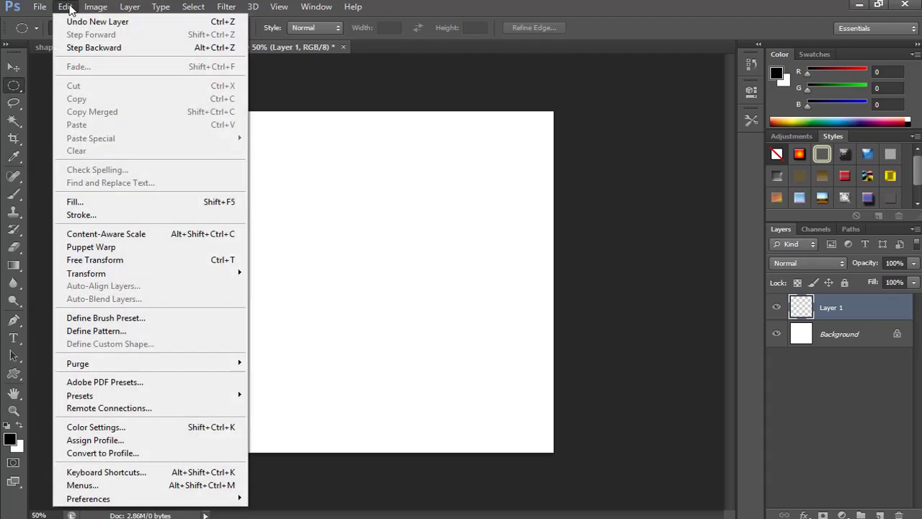
left_click(98, 203)
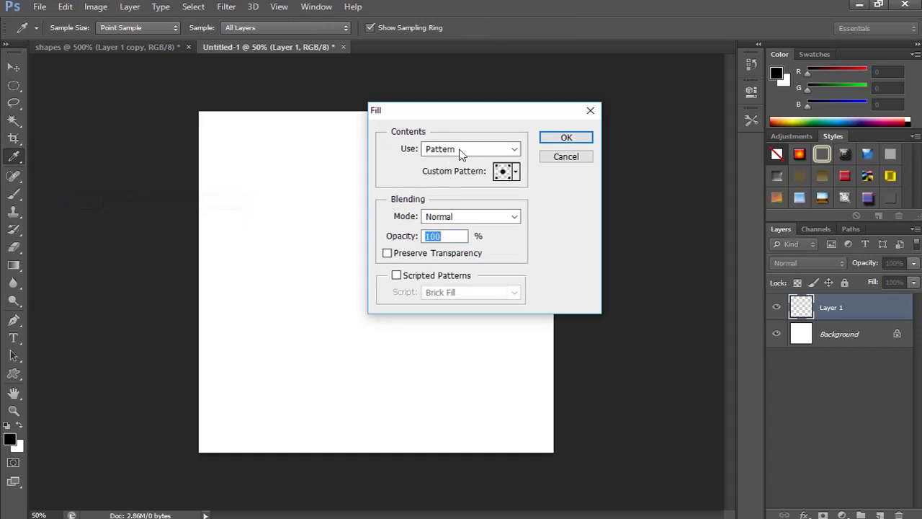
left_click(510, 151)
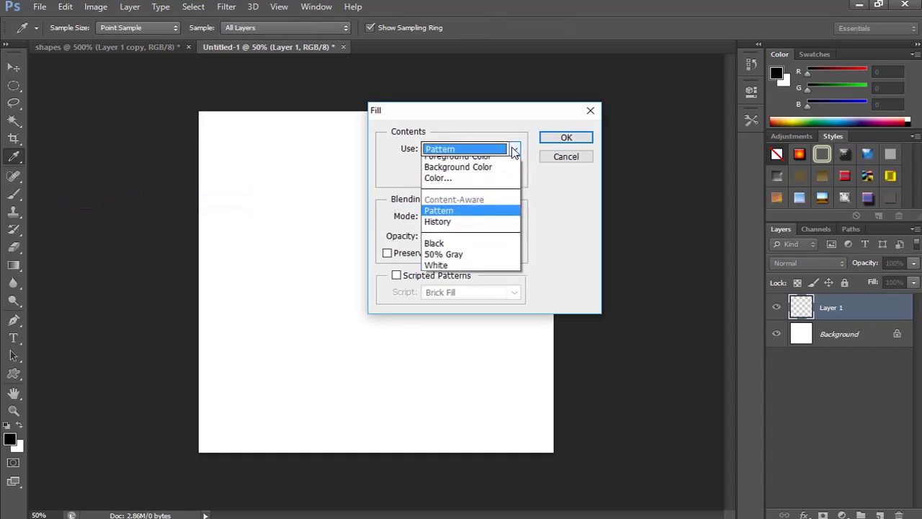
left_click(473, 216)
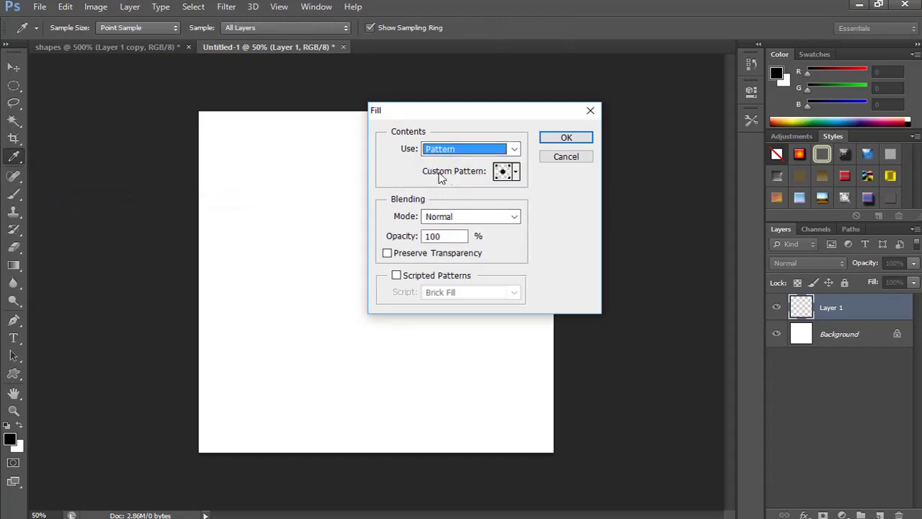
left_click(516, 173)
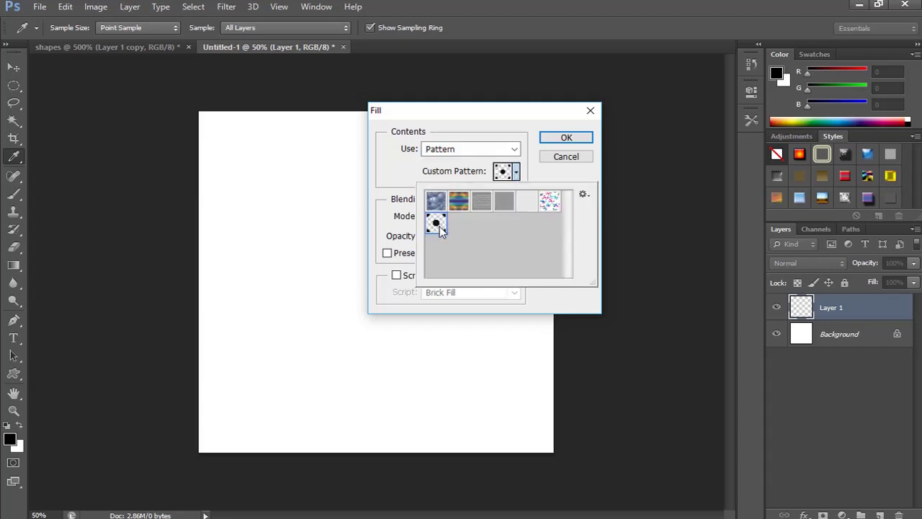
left_click(589, 145)
left_click(588, 141)
key("alt+Tab")
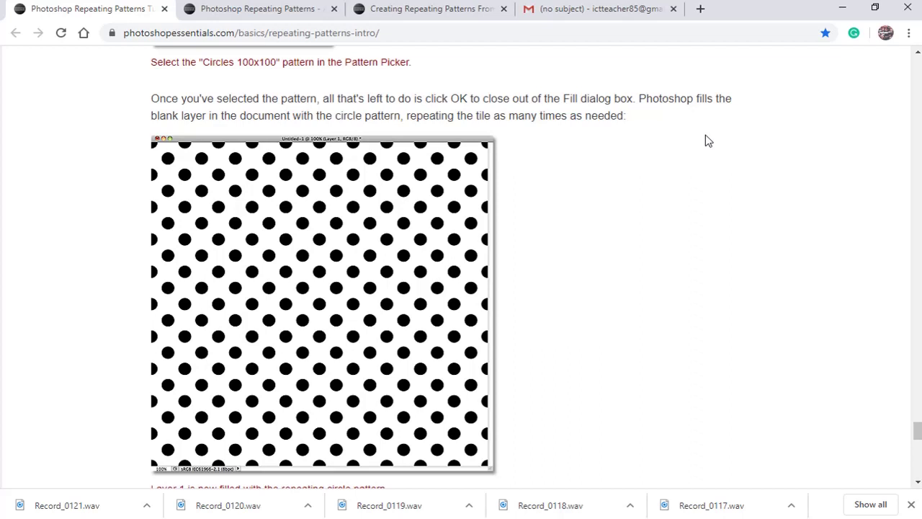
key("alt+Tab")
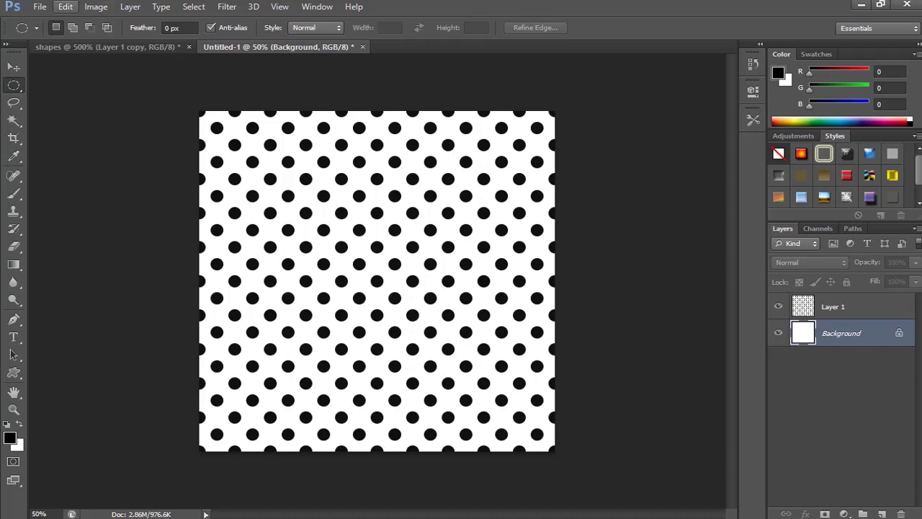
left_click(65, 7)
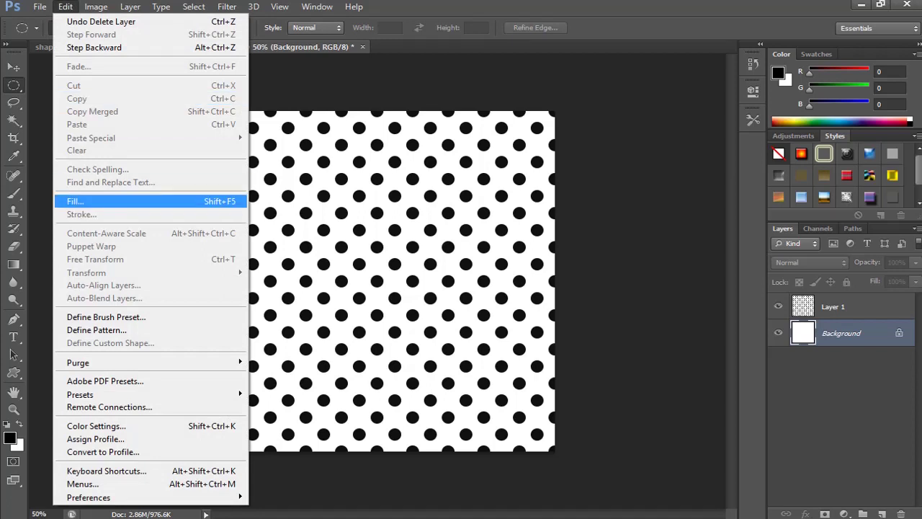
left_click(75, 200)
left_click(468, 148)
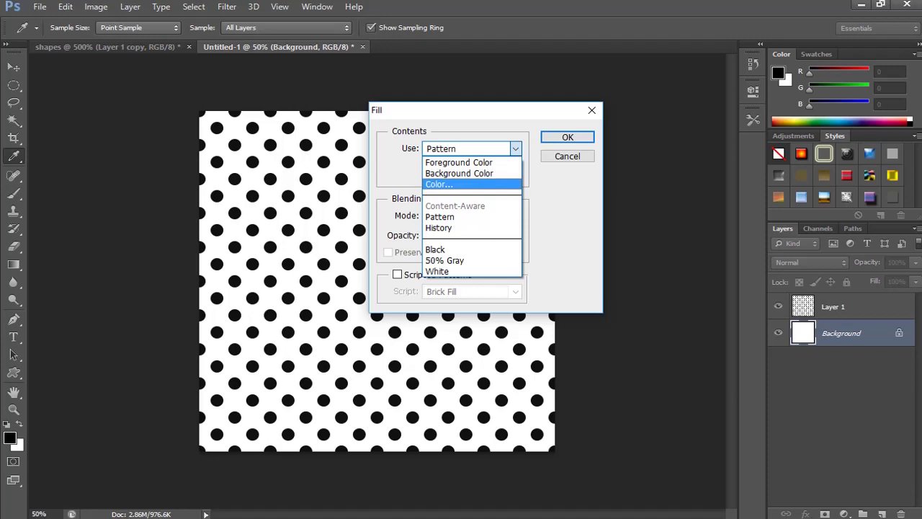
left_click(566, 156)
left_click(591, 110)
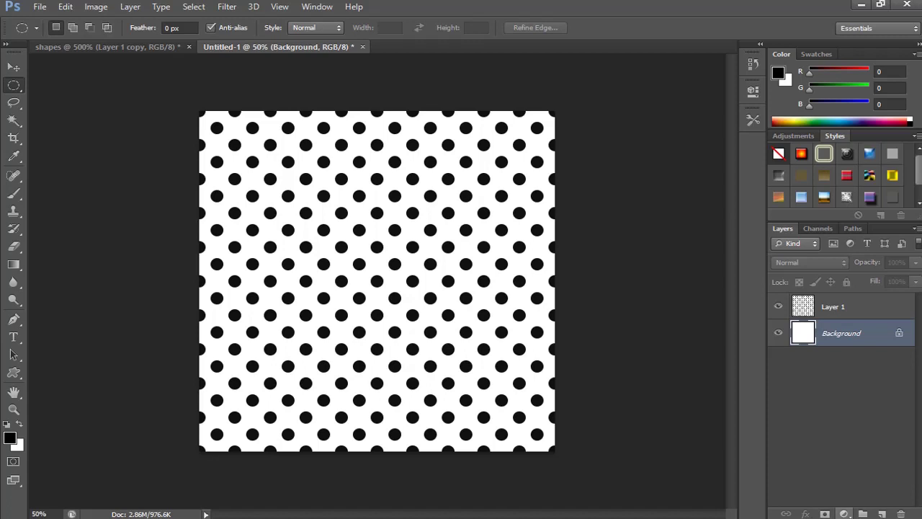
Step: Add a Solid Color fill layer in blue-violet #645aee between the Background layer and the circle pattern layer
left_click(844, 513)
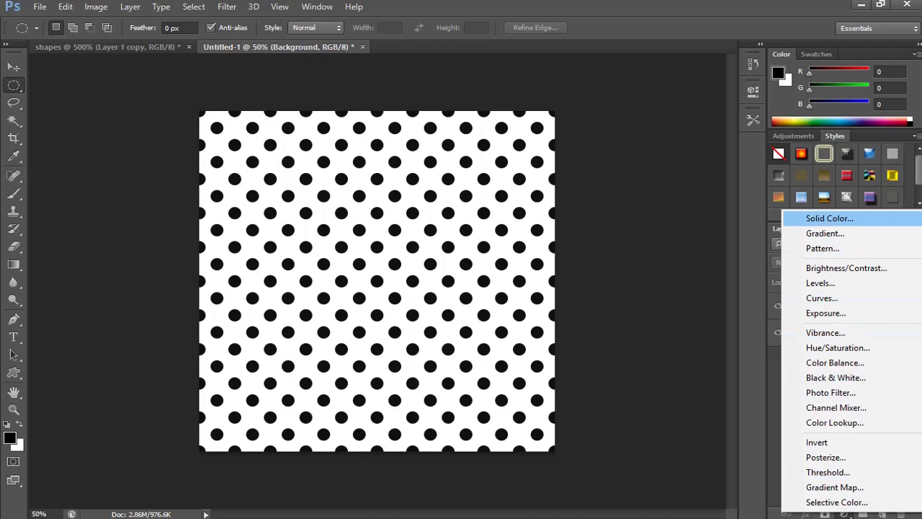
left_click(829, 218)
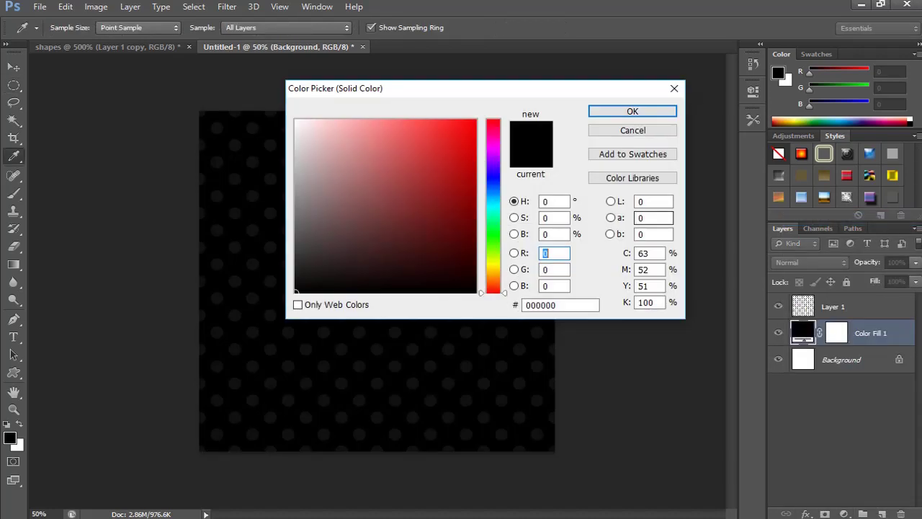
left_click(494, 172)
left_click(493, 174)
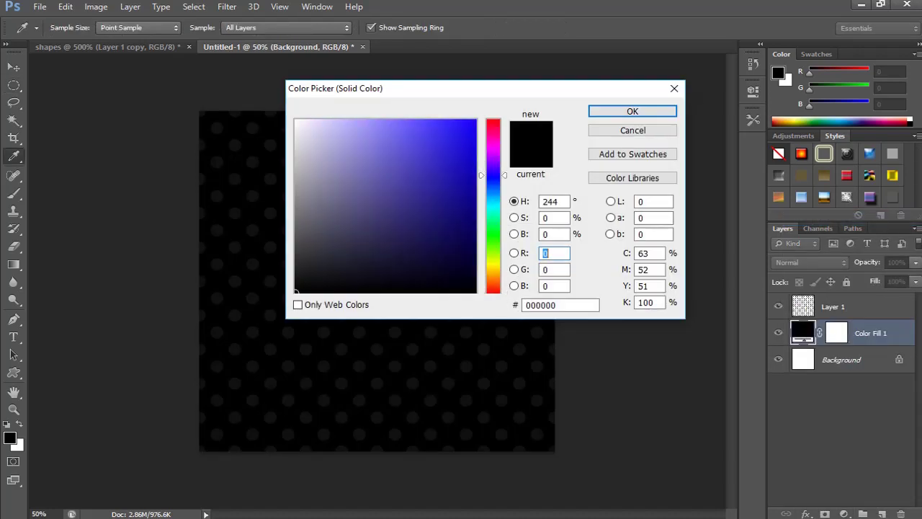
left_click(440, 162)
left_click(435, 139)
left_click(453, 137)
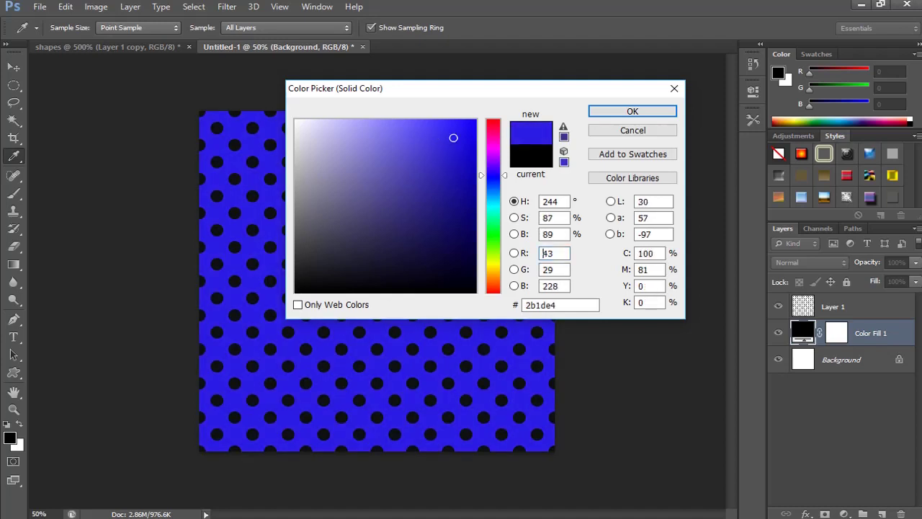
left_click(428, 126)
left_click(462, 126)
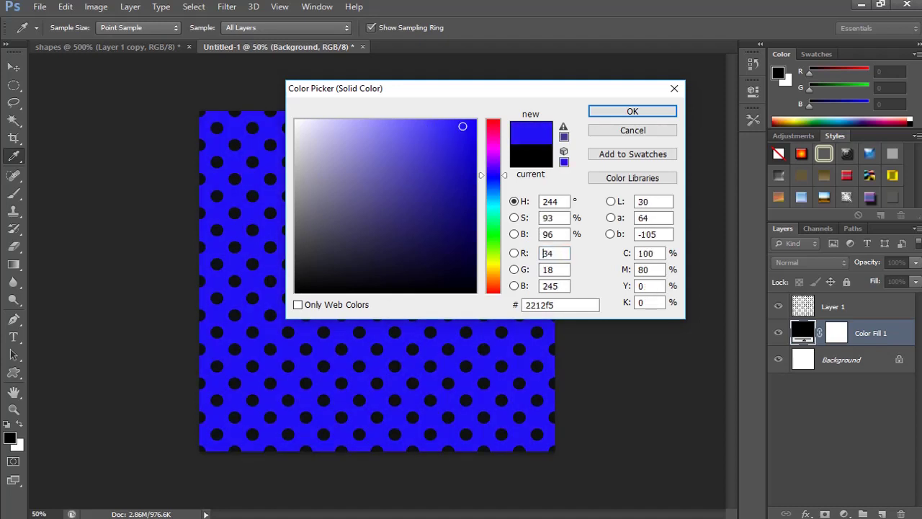
left_click(462, 169)
mouse_move(461, 168)
left_mouse_down()
mouse_move(467, 136)
mouse_move(408, 131)
left_mouse_up()
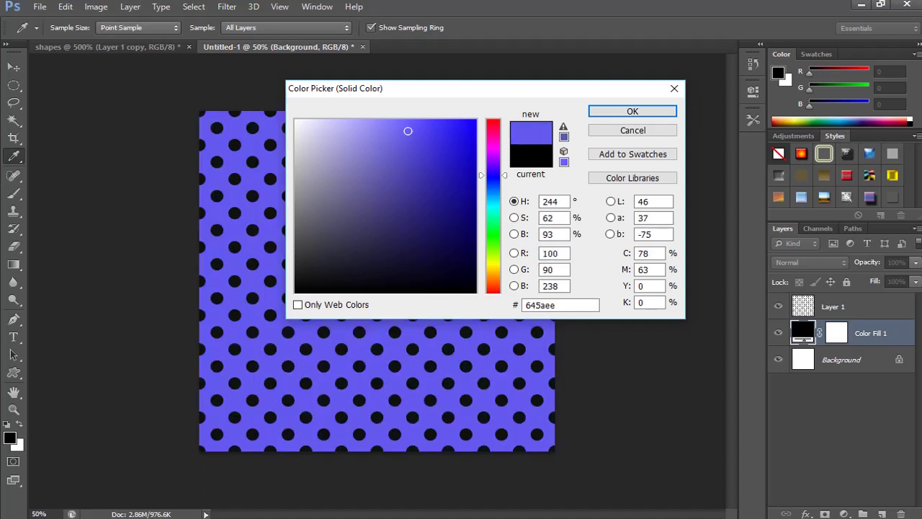
key("Return")
key("m")
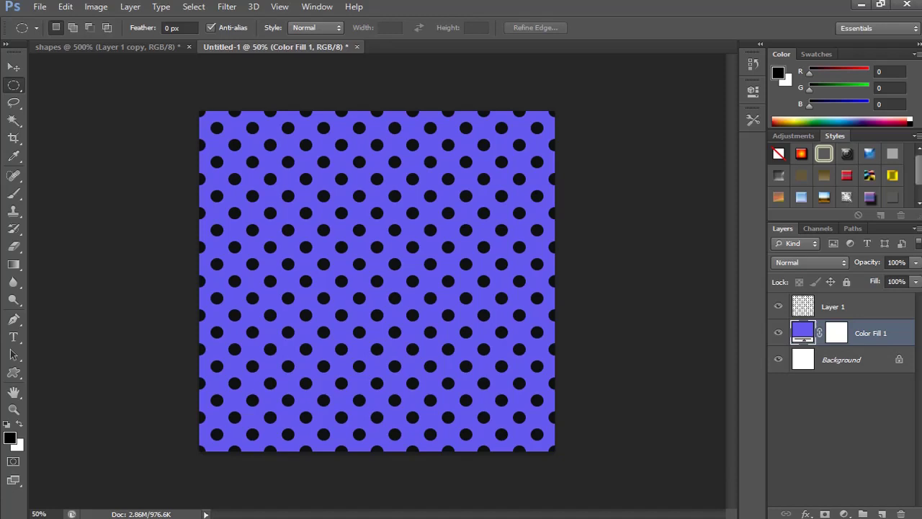
Step: Add a yellow #dce246 Solid Color fill layer above Layer 1 and clip it to the circle pattern with a clipping mask
left_click(850, 307)
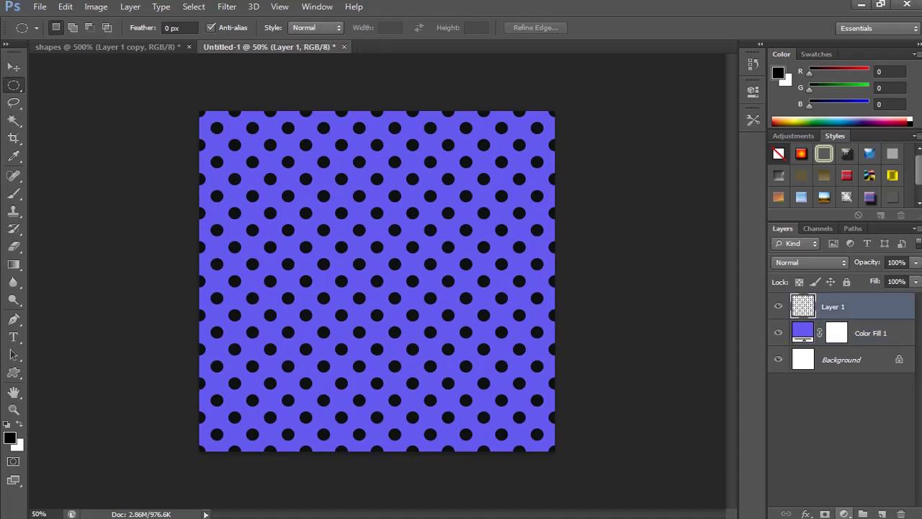
left_click(844, 514)
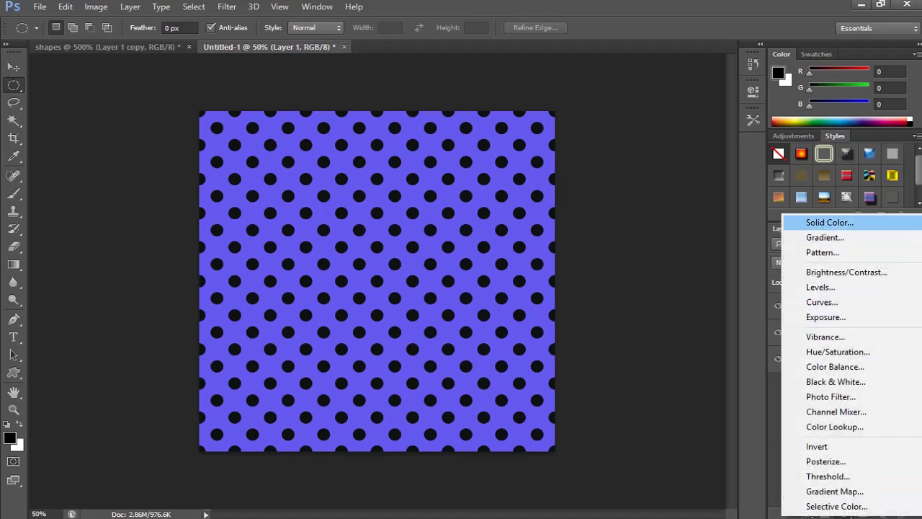
left_click(829, 221)
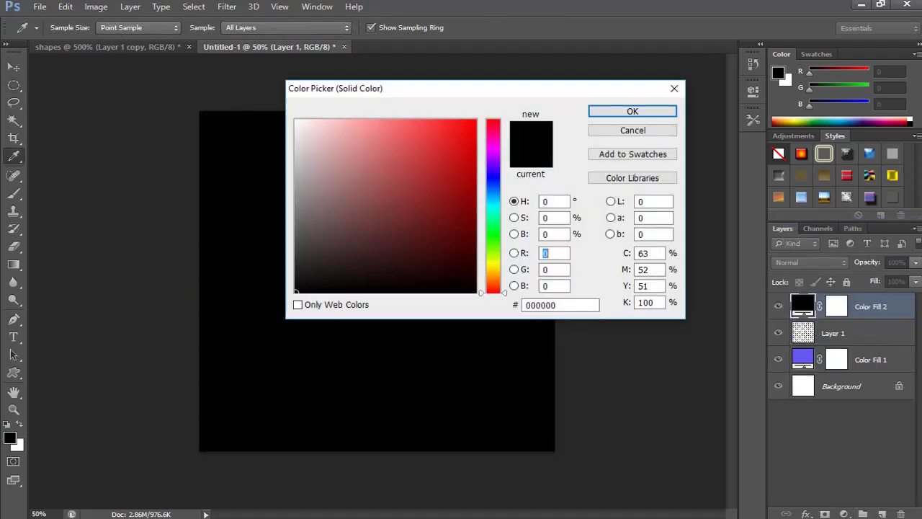
left_click(493, 262)
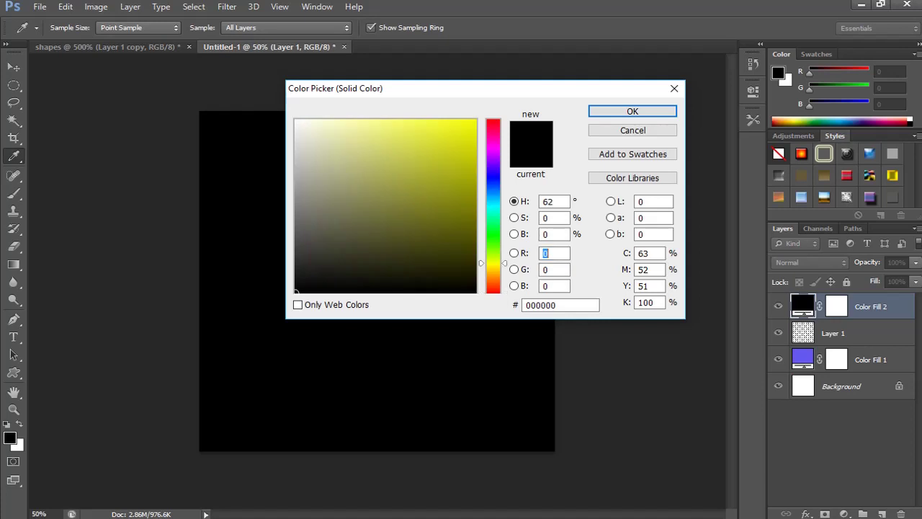
left_click(463, 128)
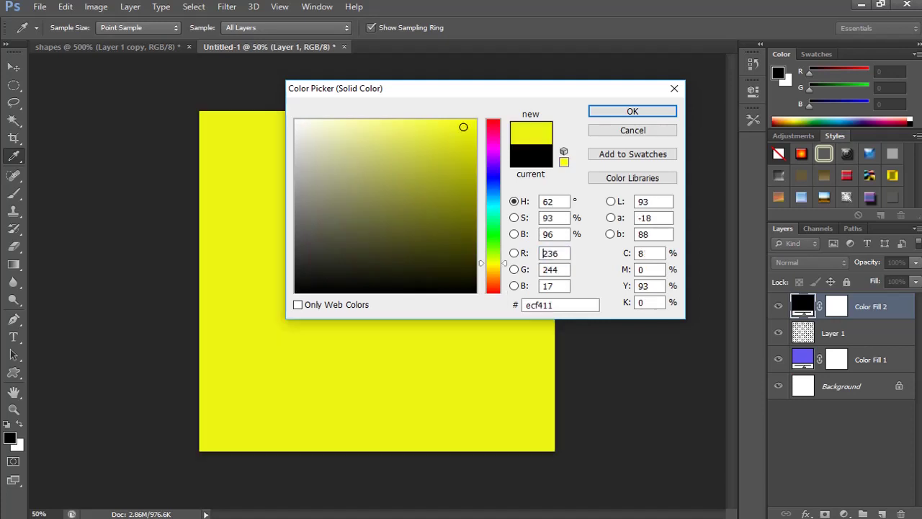
left_click(432, 155)
left_click(420, 138)
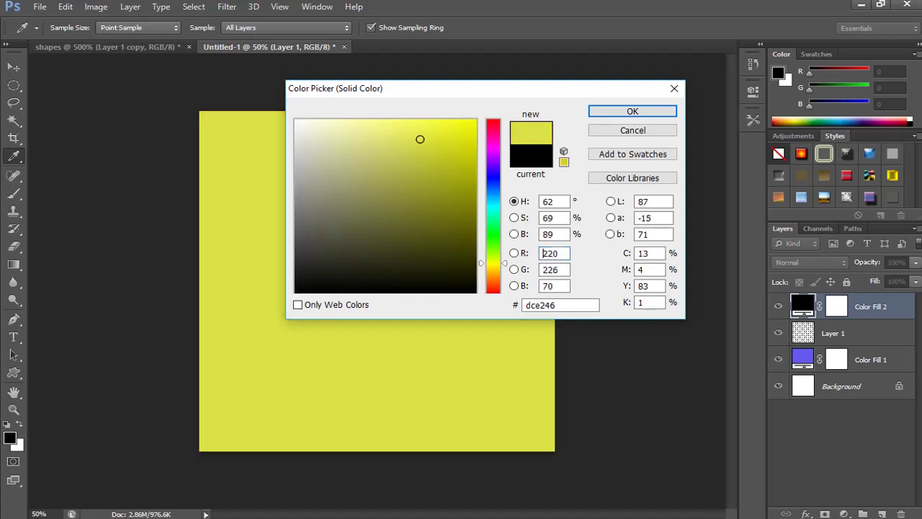
key("Return")
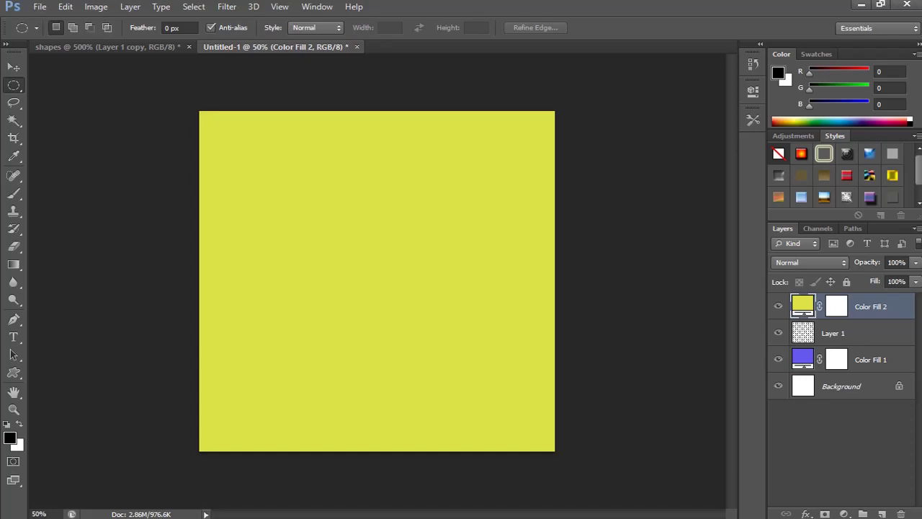
right_click(852, 306)
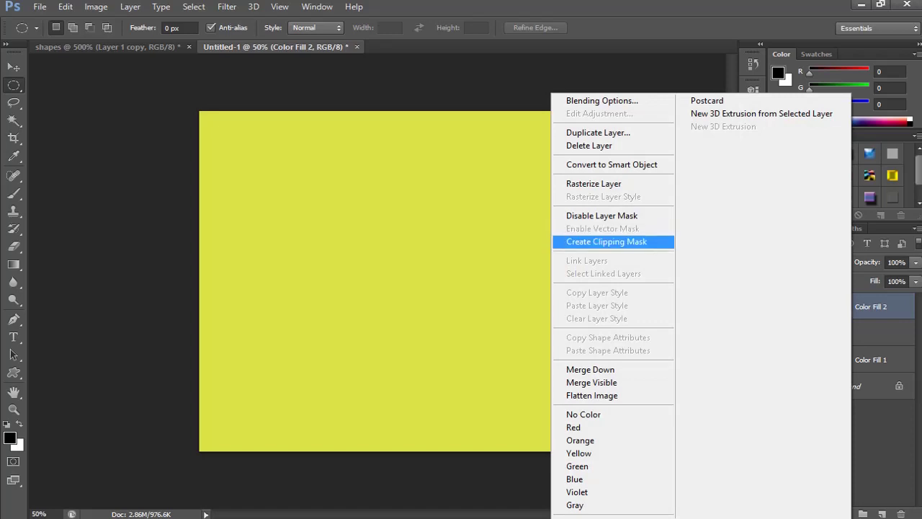
left_click(605, 242)
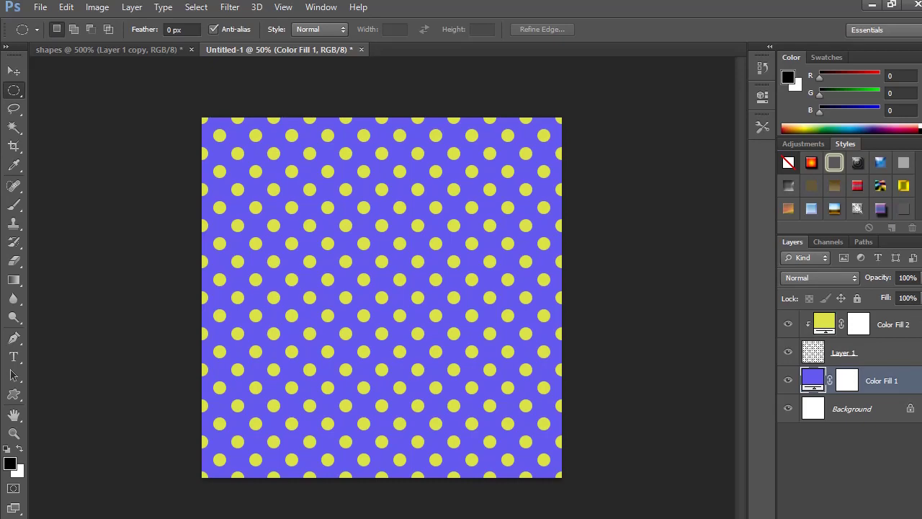
Step: Change the background color fill layer beneath the circles to pink #ee5a76
double_click(813, 379)
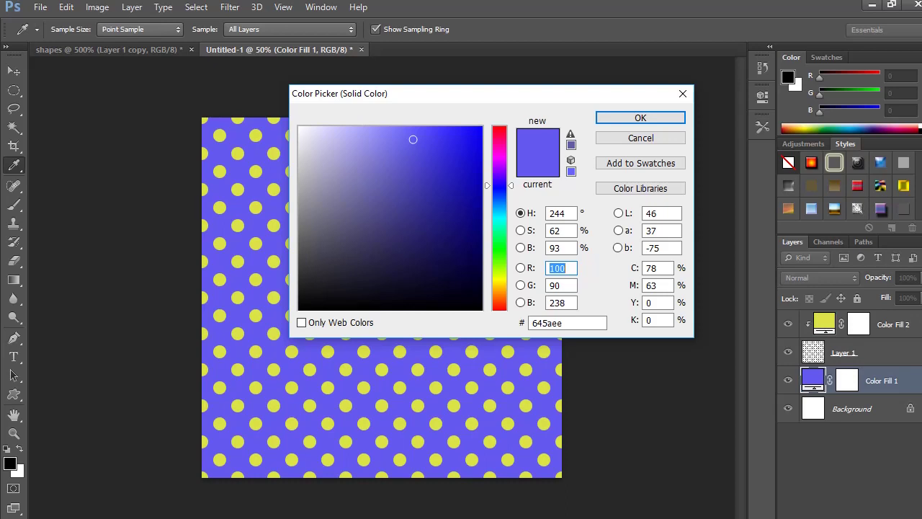
left_click(499, 132)
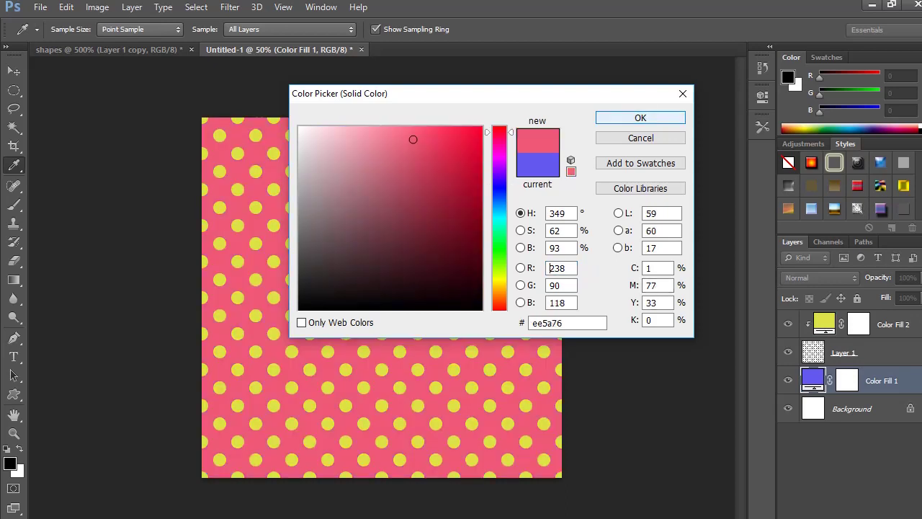
key("Return")
key("m")
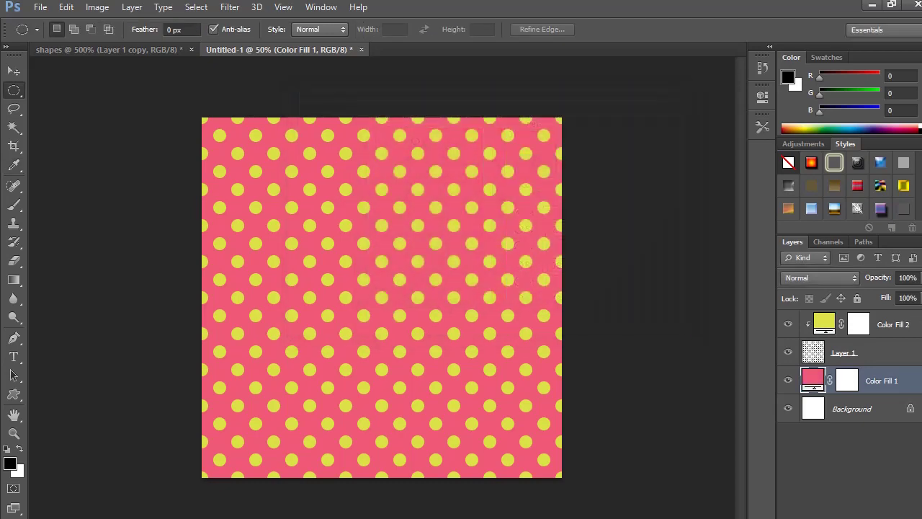
Step: Recolor the circles by setting the clipped color fill layer to blue #5146e2
double_click(824, 324)
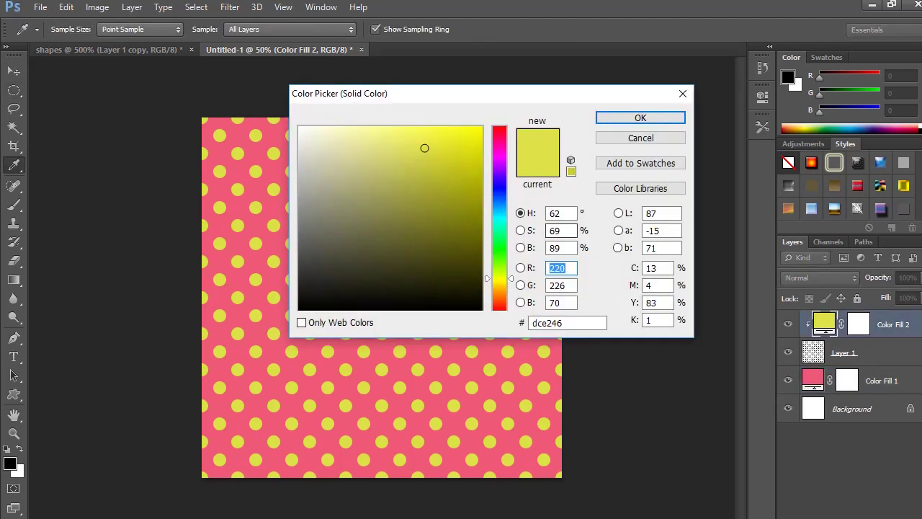
left_click(499, 185)
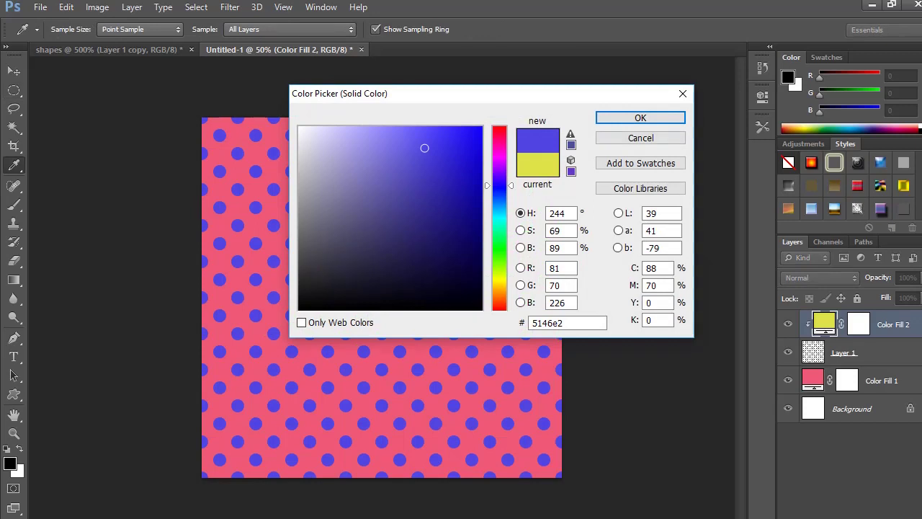
left_click(640, 117)
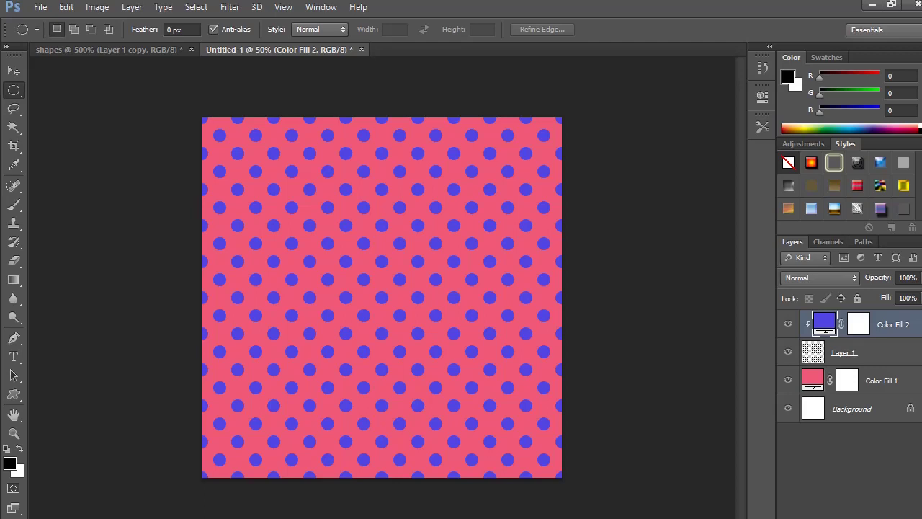
left_click(66, 7)
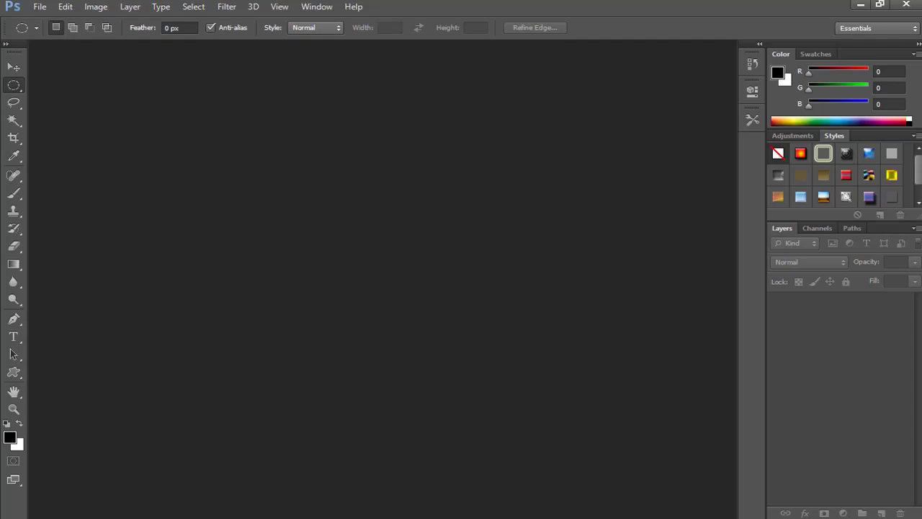
Step: Create a new 100 × 100 pixel document named "custom shapes" at 72 pixels/inch in RGB Color with transparent background contents
left_click(40, 6)
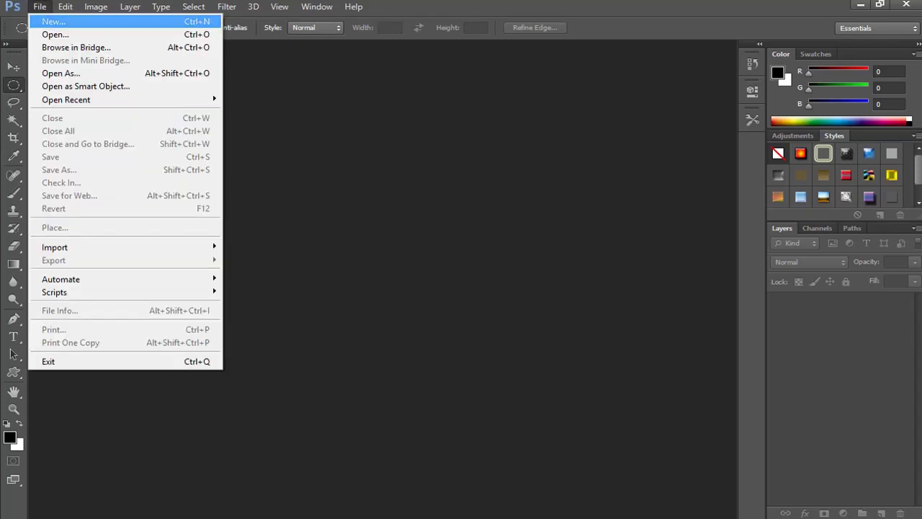
key("Return")
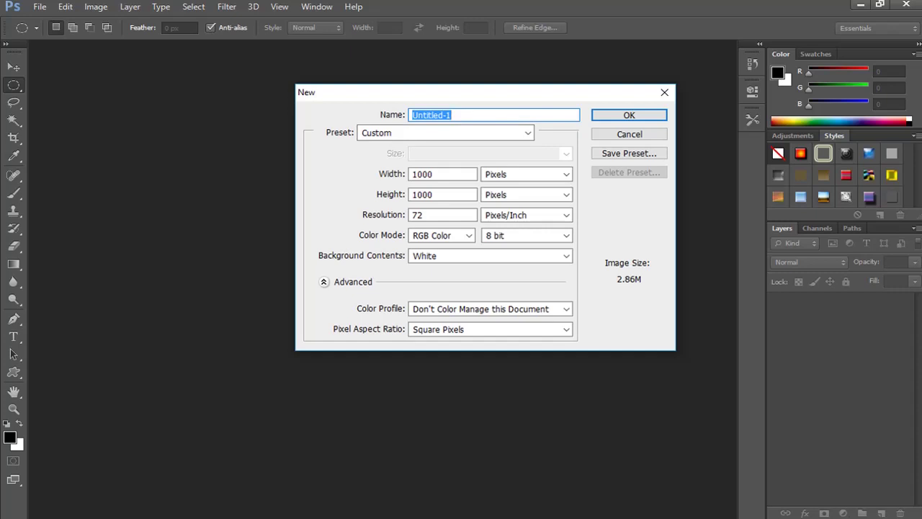
type("custom shapes")
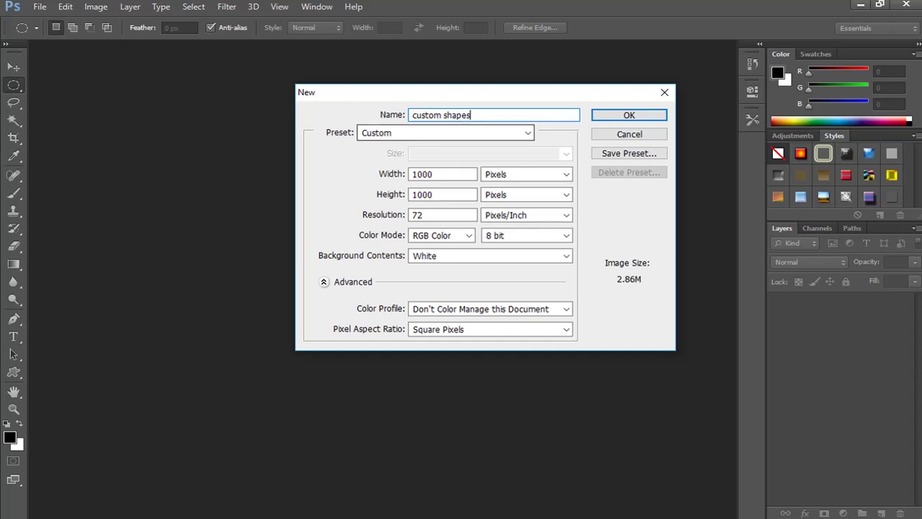
left_click(528, 133)
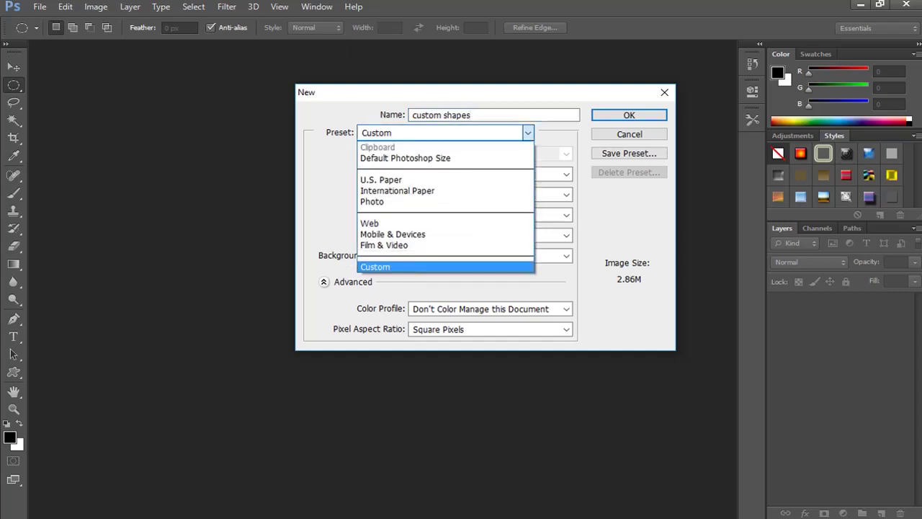
key("Return")
key("Tab")
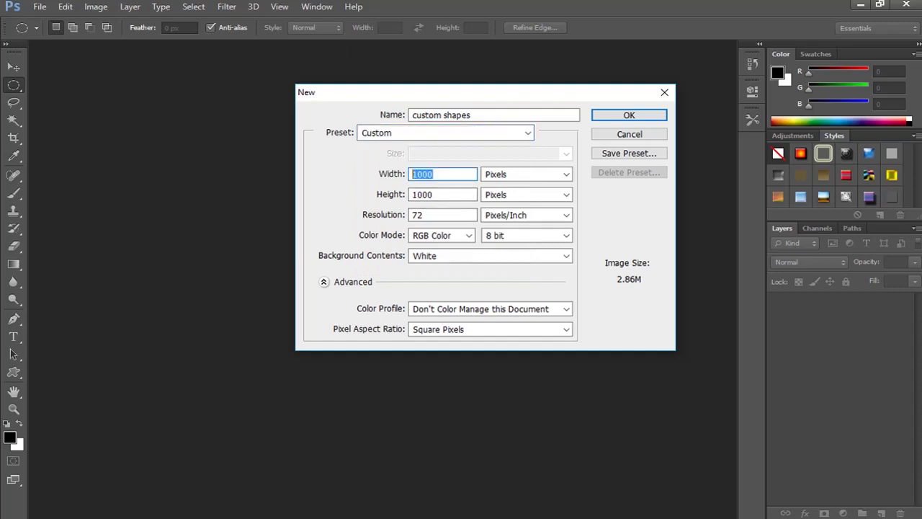
type("100")
key("Tab")
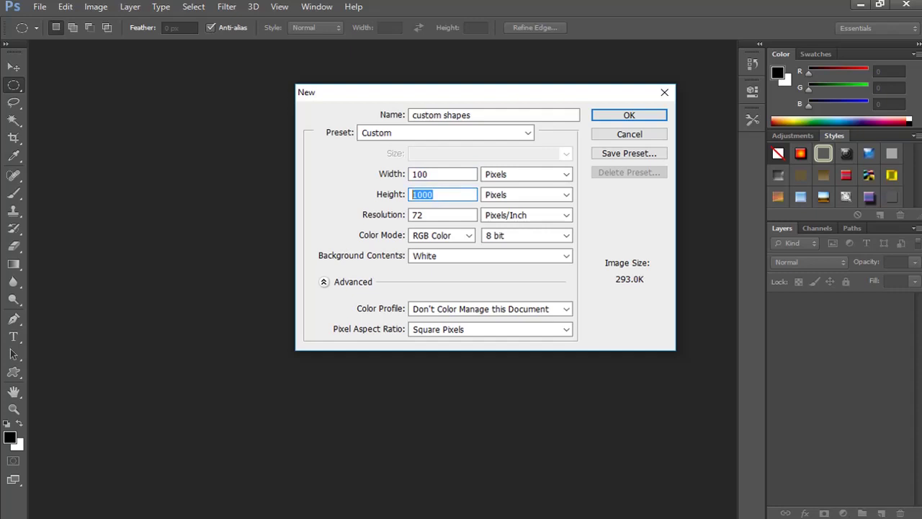
type("100")
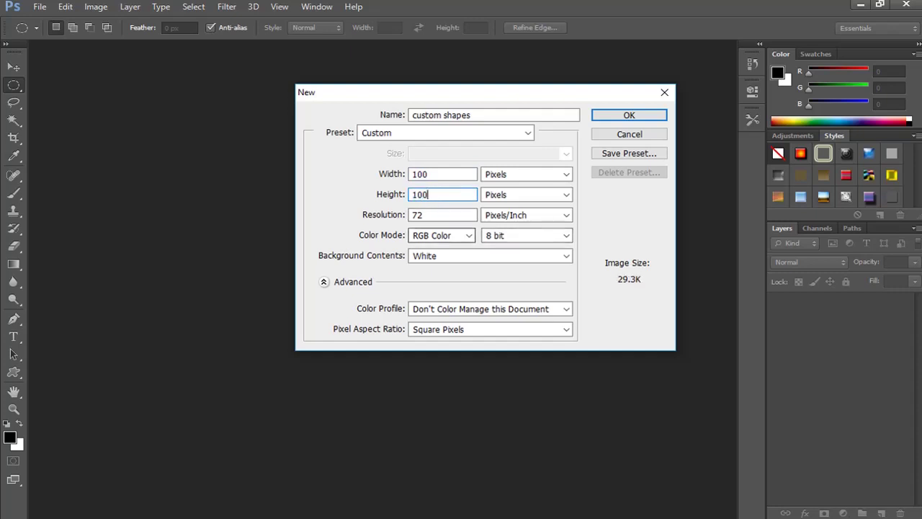
left_click(504, 255)
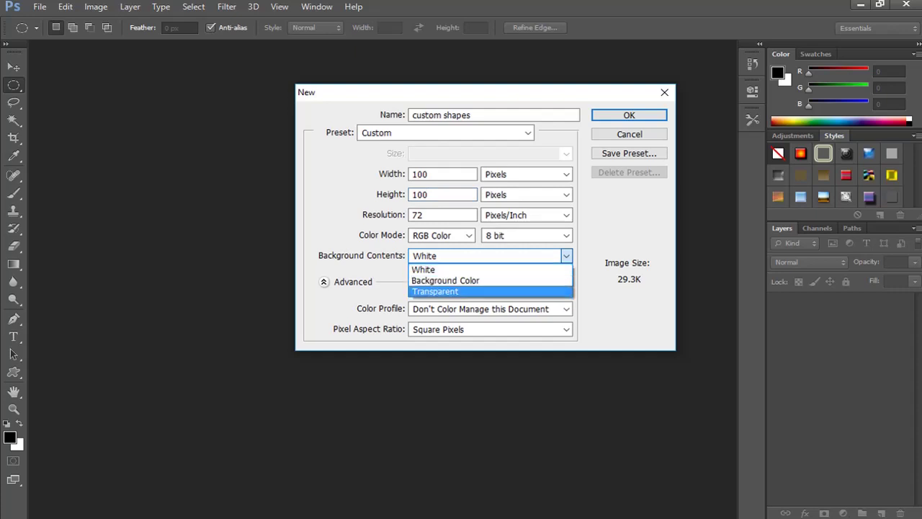
left_click(476, 292)
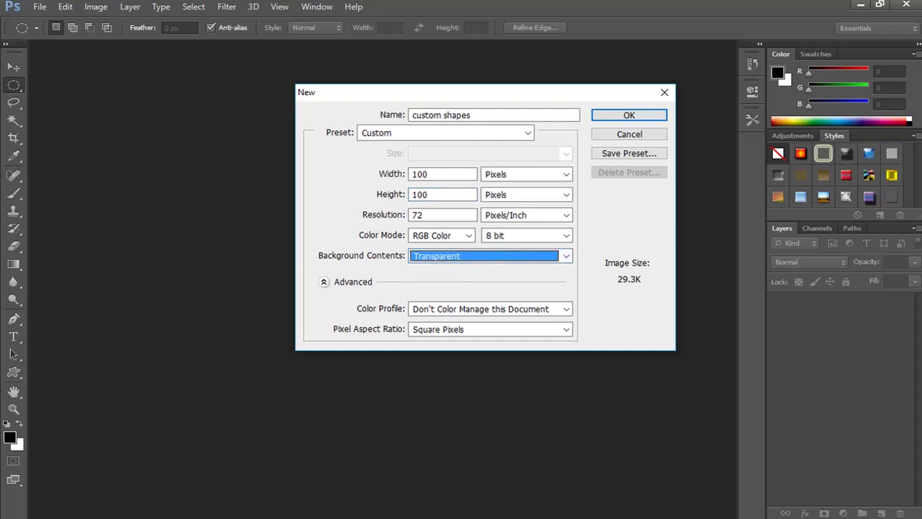
key("Return")
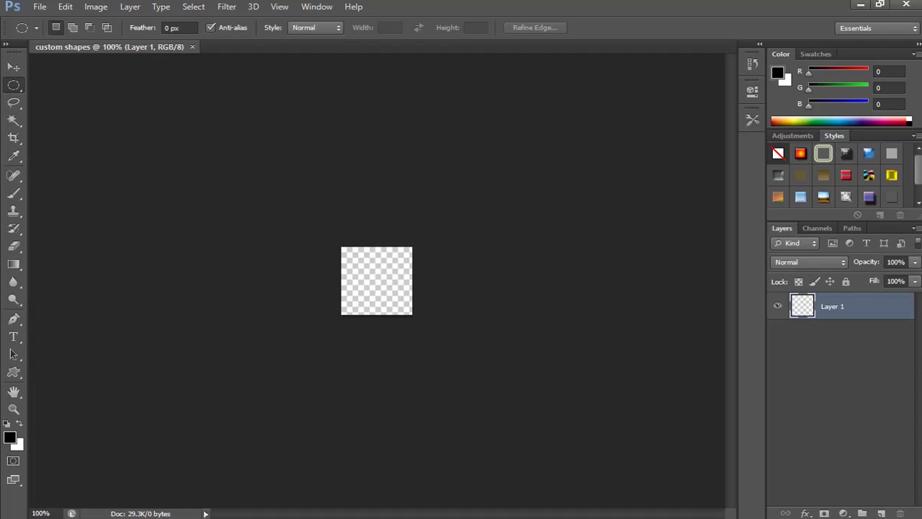
Step: Add a horizontal guide at 50% of the custom shapes tile
key("ctrl+plus")
key("ctrl+plus")
key("ctrl+plus")
key("ctrl+plus")
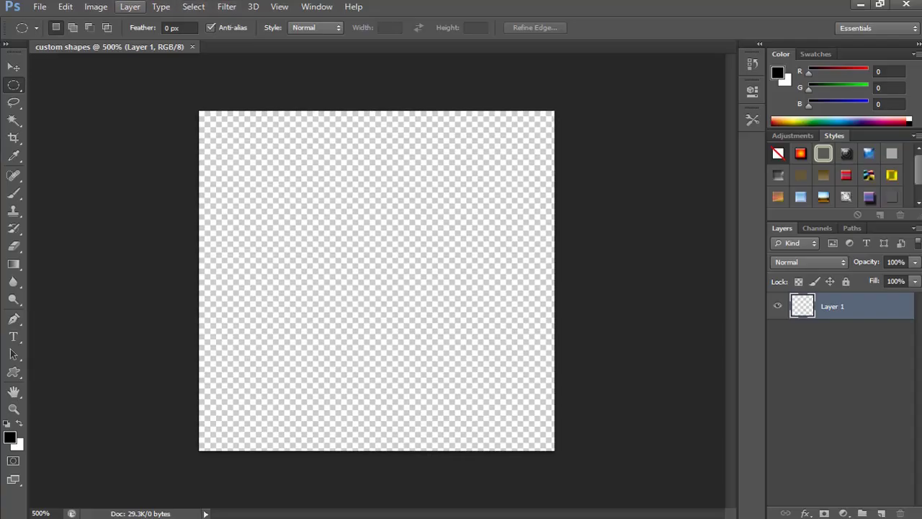
left_click(280, 6)
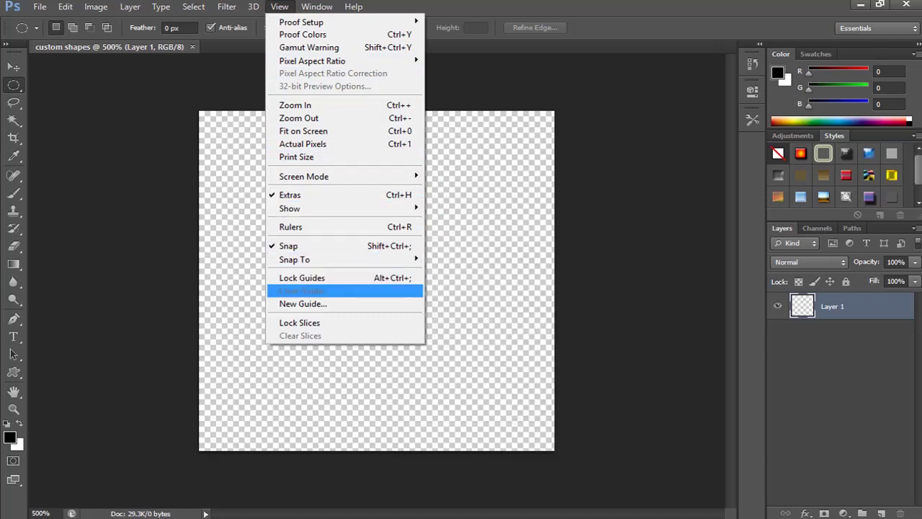
left_click(303, 303)
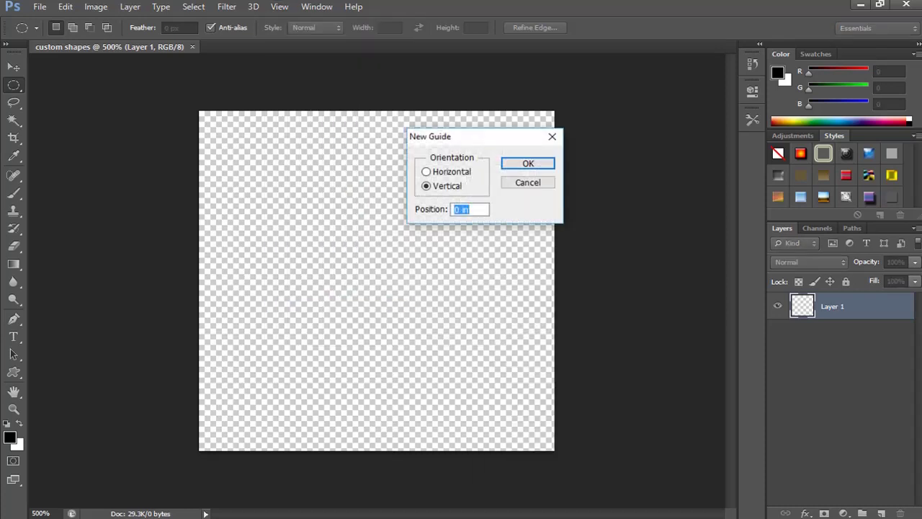
left_click(426, 171)
left_click_drag(473, 209, 452, 210)
type("50%")
key("Return")
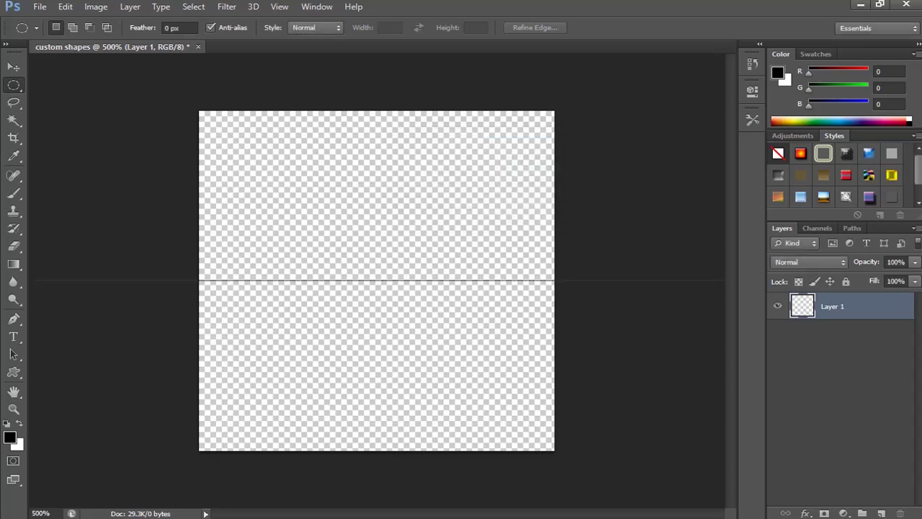
Step: Add a vertical guide at 50% so that it crosses the horizontal guide at the tile's center
key("alt+v")
key("e")
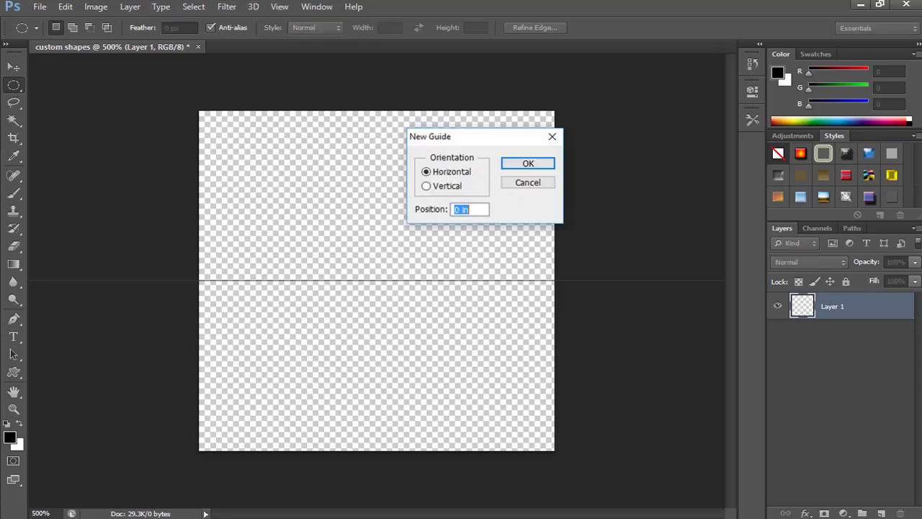
key("alt+v")
type("50%")
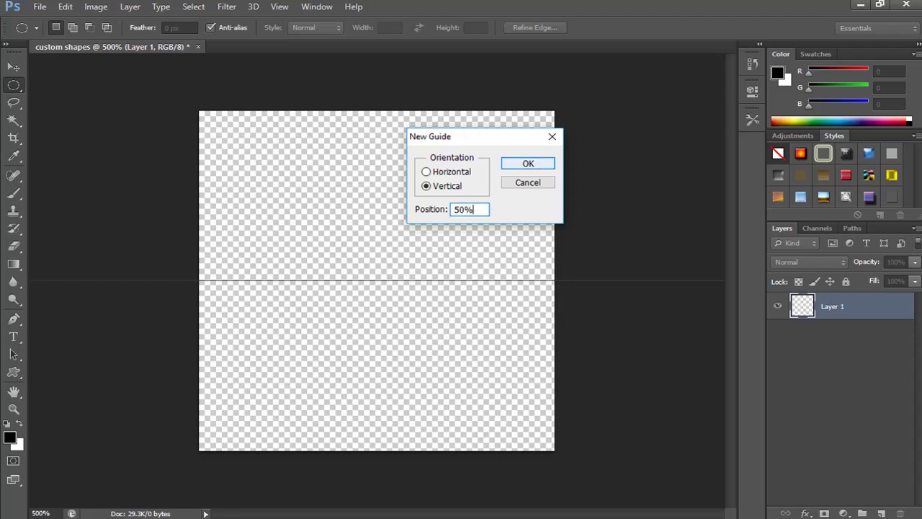
key("Return")
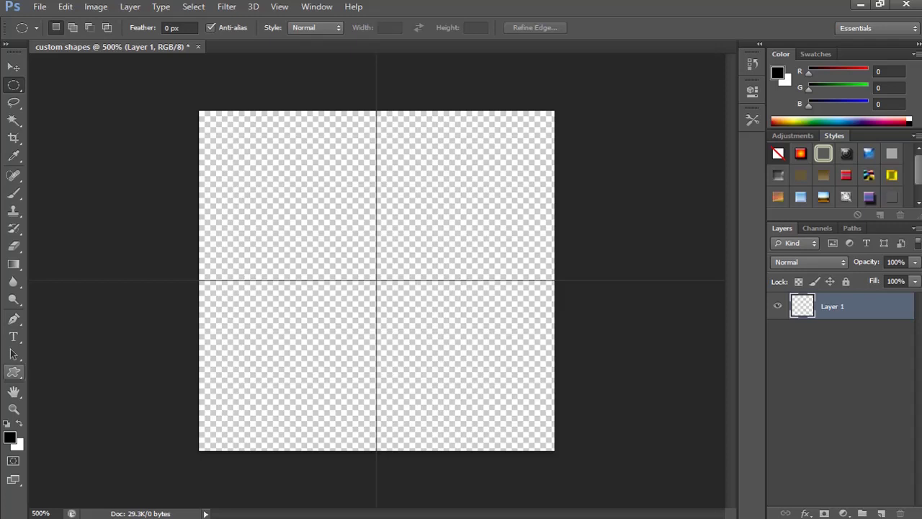
Step: Set up the Custom Shape Tool in Pixels mode with the heart as its shape
left_click(14, 372)
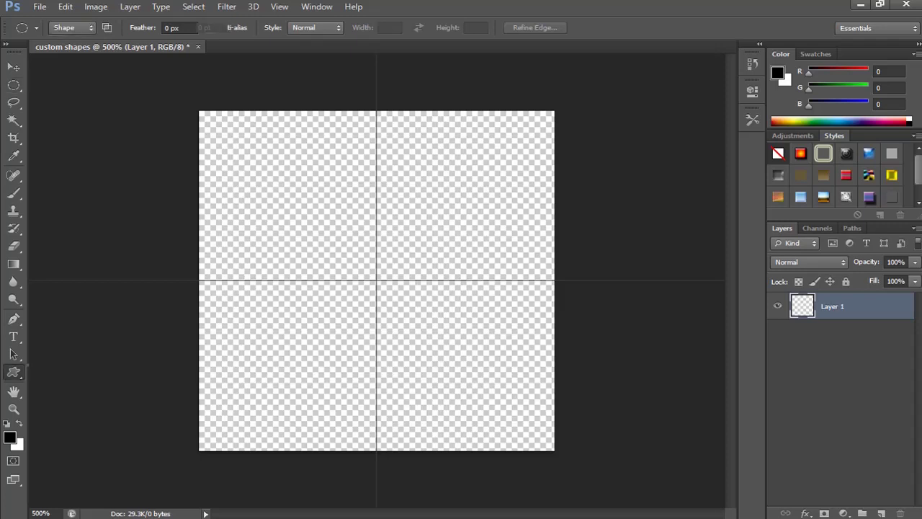
left_click(13, 371)
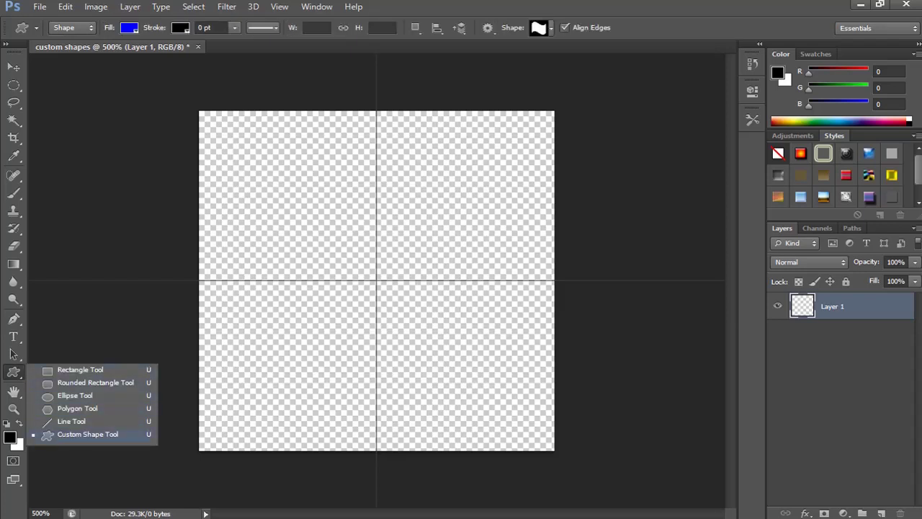
left_click(87, 434)
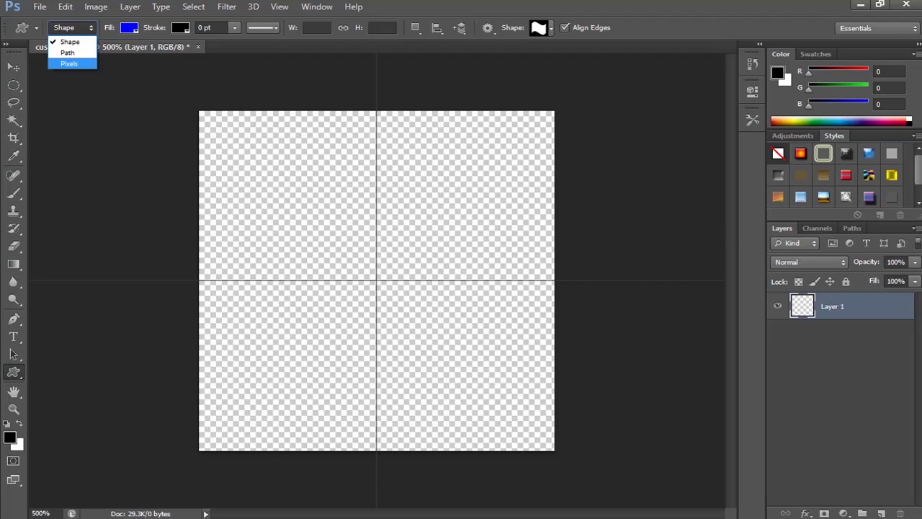
left_click(69, 64)
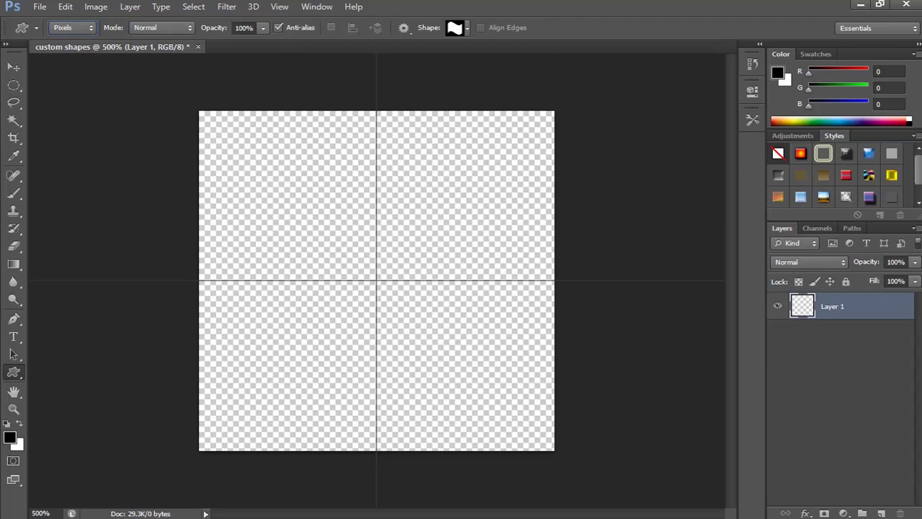
left_click(467, 28)
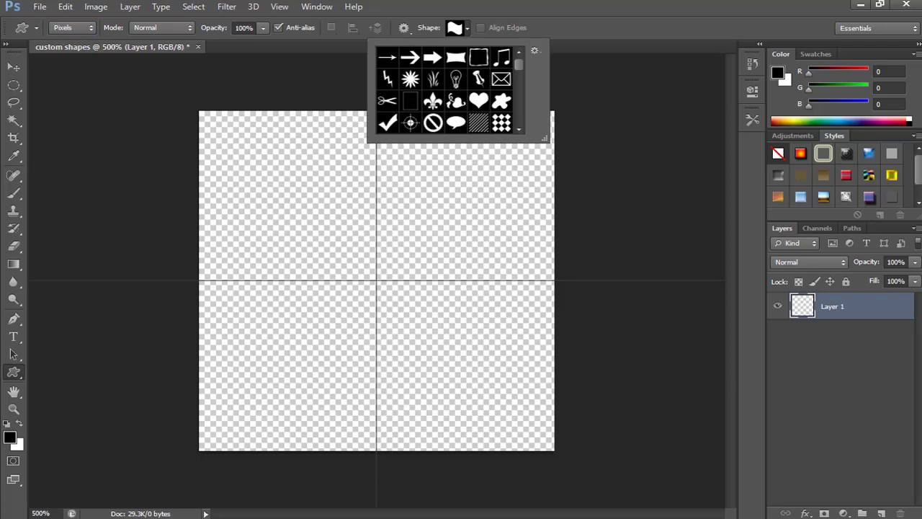
left_click(479, 101)
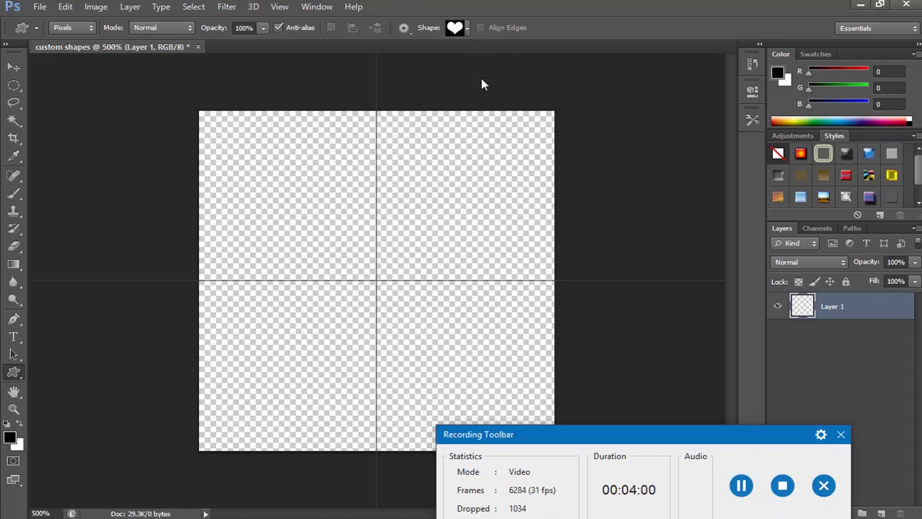
left_click(467, 28)
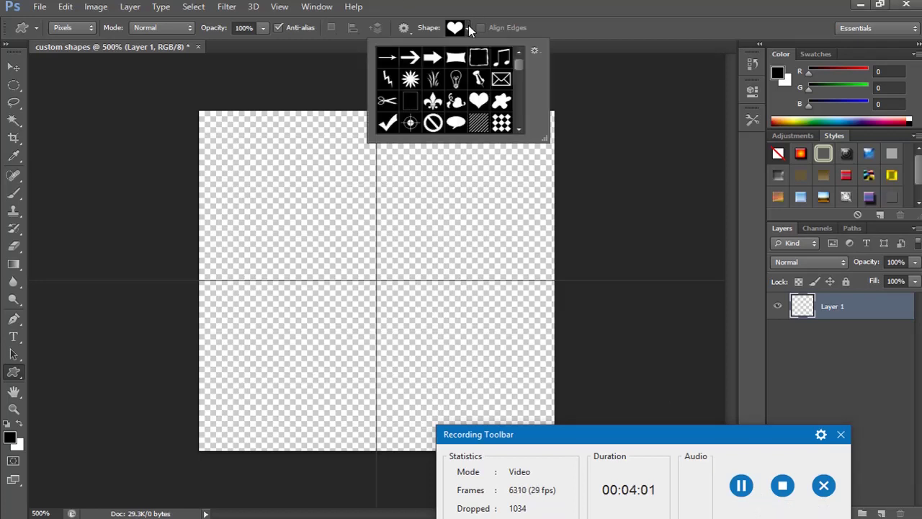
left_click(485, 103)
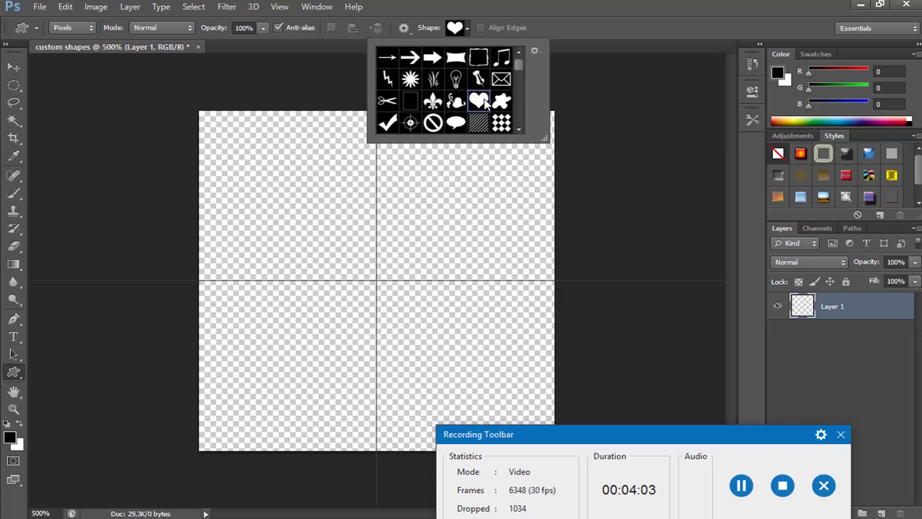
Step: Draw a black heart on Layer 1 from the guide intersection outward, centered and spanning about 60% of the tile's width
left_click(376, 280)
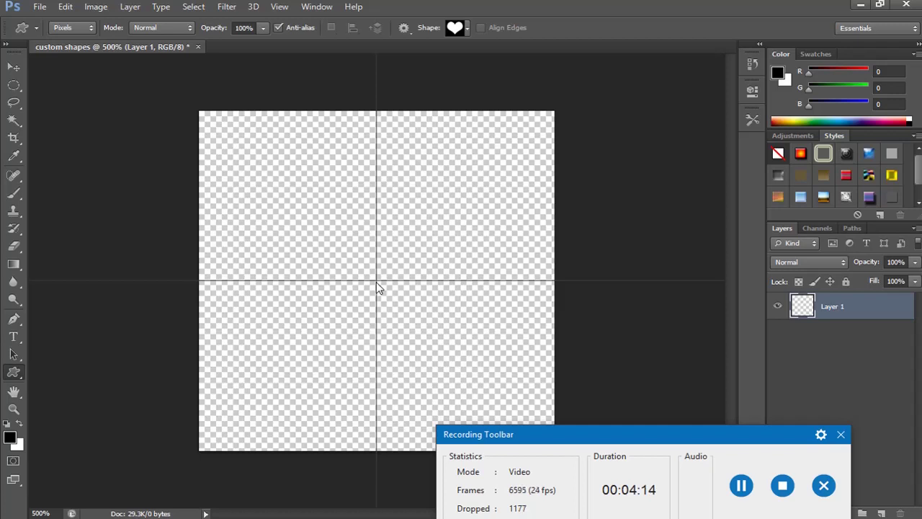
left_click_drag(376, 281, 482, 171)
key("Escape")
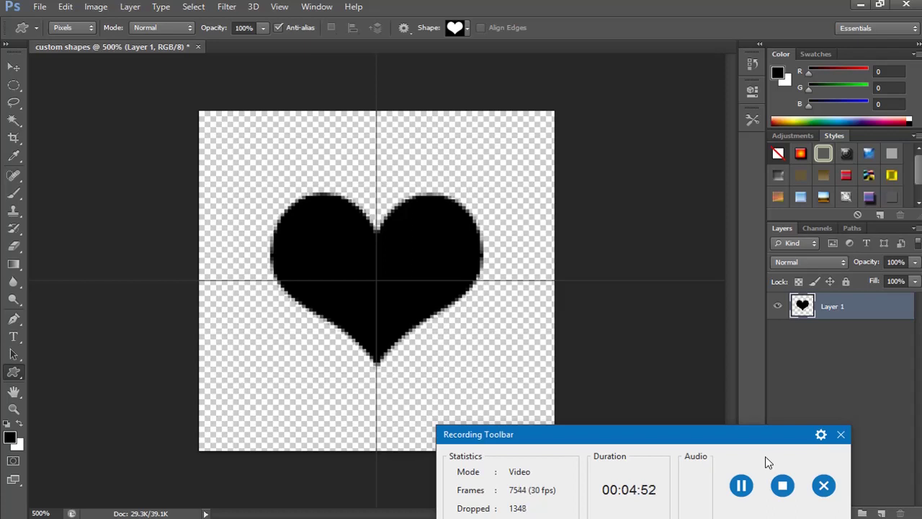
Step: Duplicate the heart layer and offset the copy +50 pixels right and +50 pixels down with the Wrap Around option
key("ctrl+j")
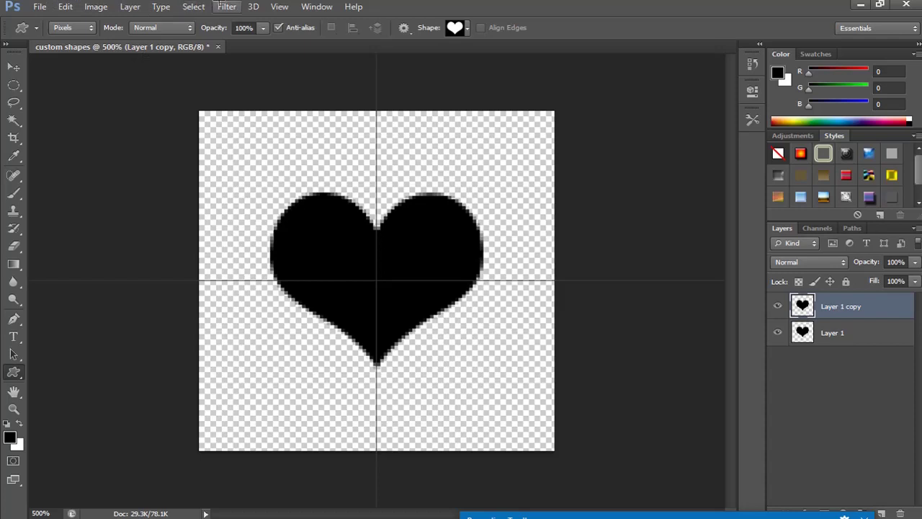
left_click(226, 6)
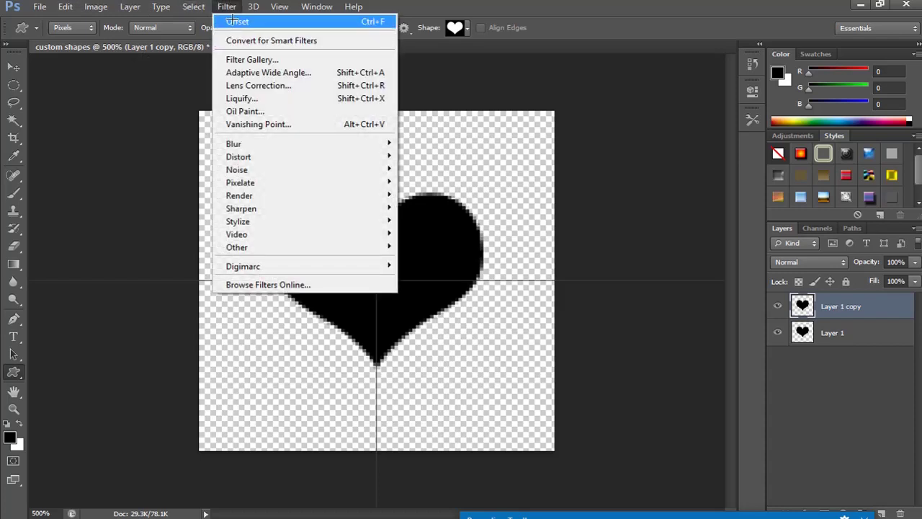
mouse_move(267, 247)
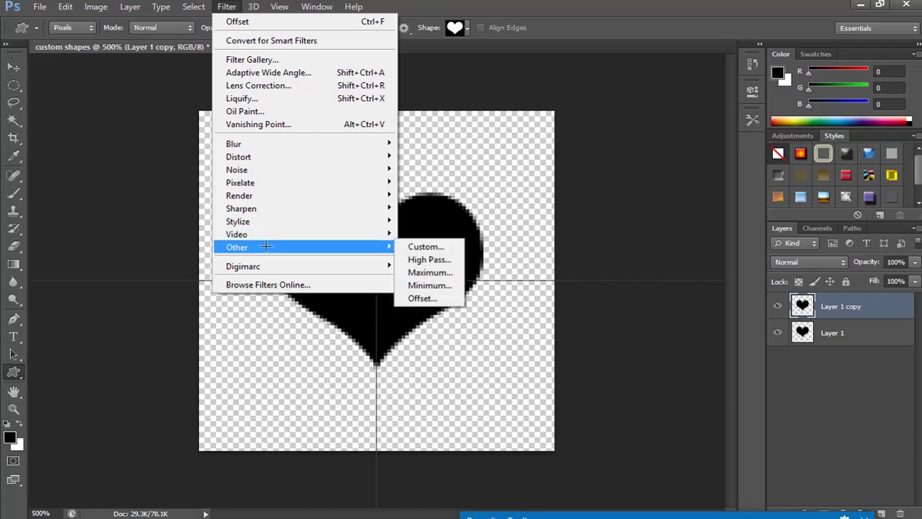
left_click(418, 298)
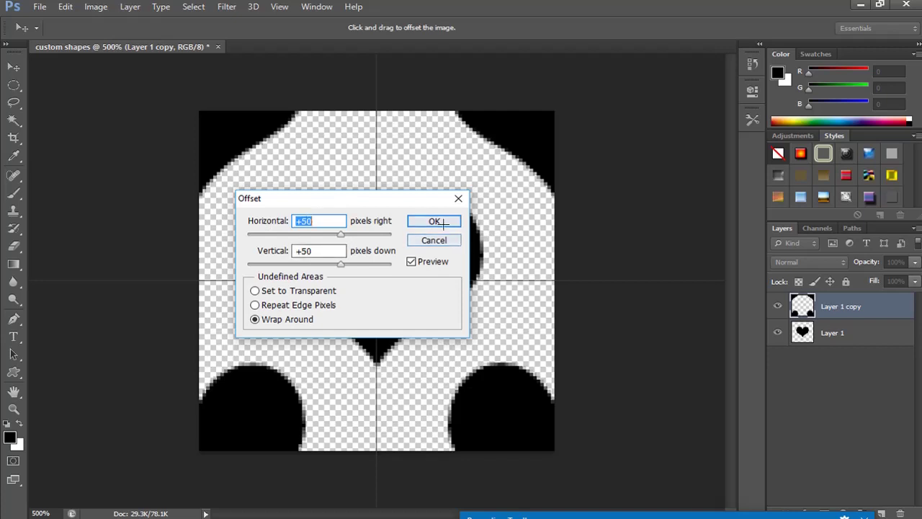
left_click(431, 223)
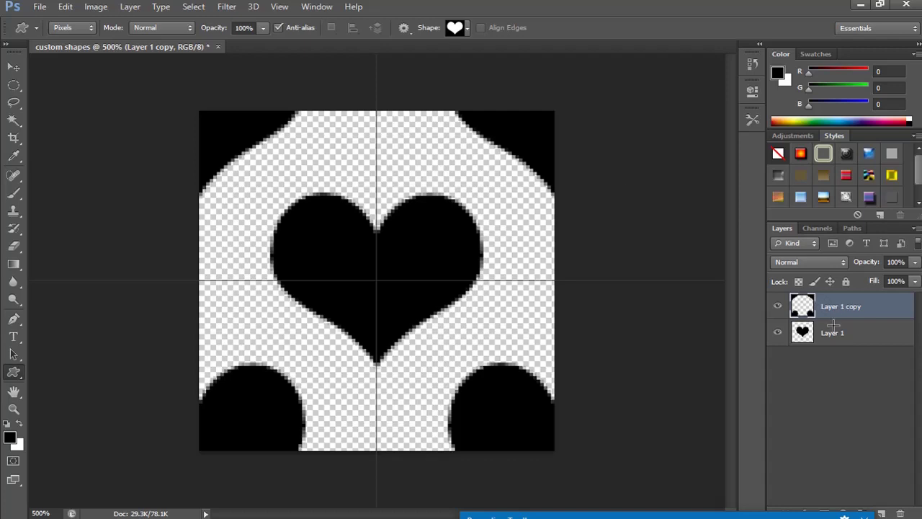
Step: Define the heart tile as a pattern named "custom shapes"
left_click(834, 334)
left_click(839, 308)
left_click(63, 7)
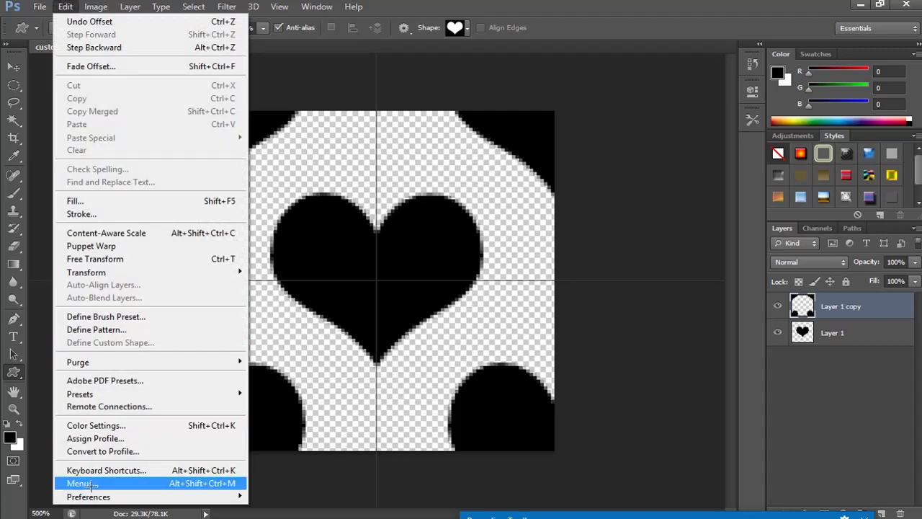
left_click(159, 329)
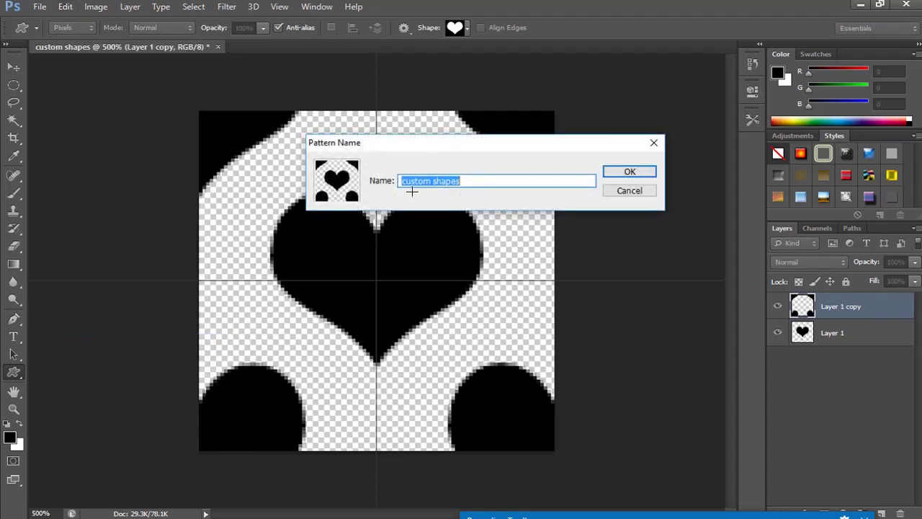
left_click(621, 175)
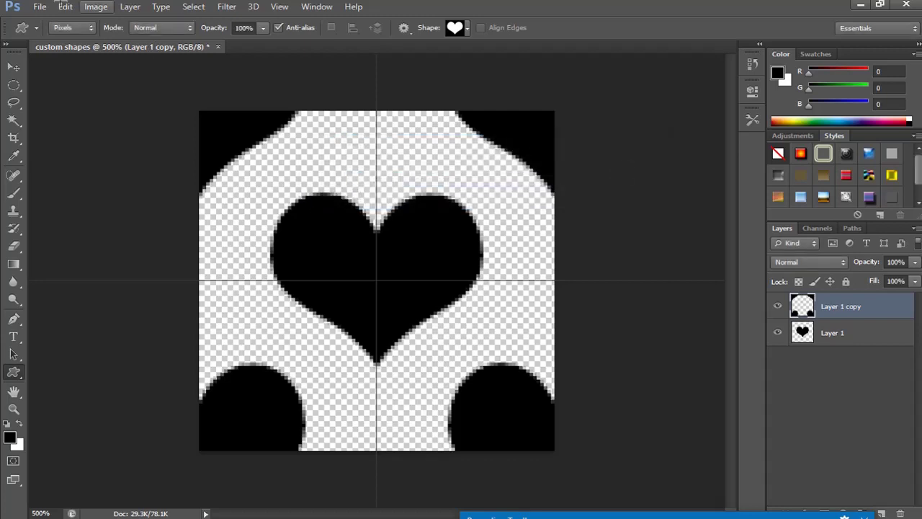
Step: Create a new 1000 × 1000 pixel document at 72 pixels/inch in RGB Color with white background contents
left_click(49, 8)
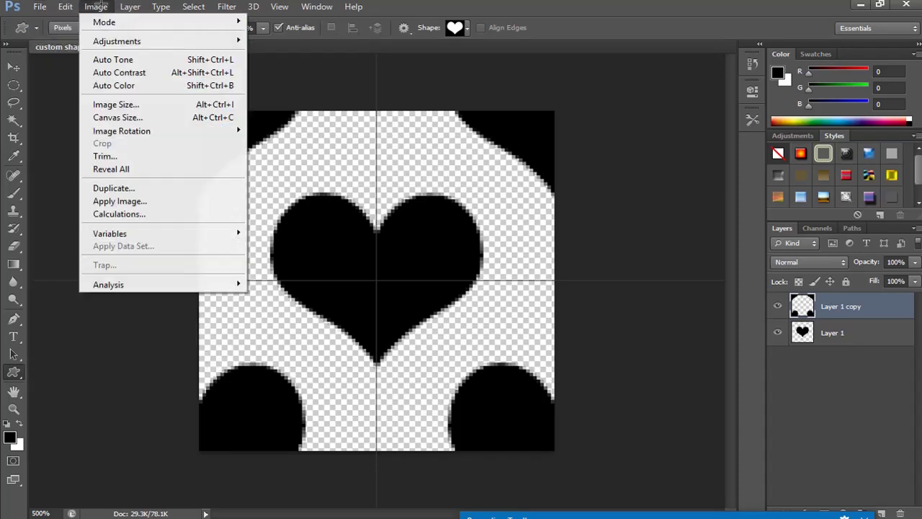
mouse_move(58, 8)
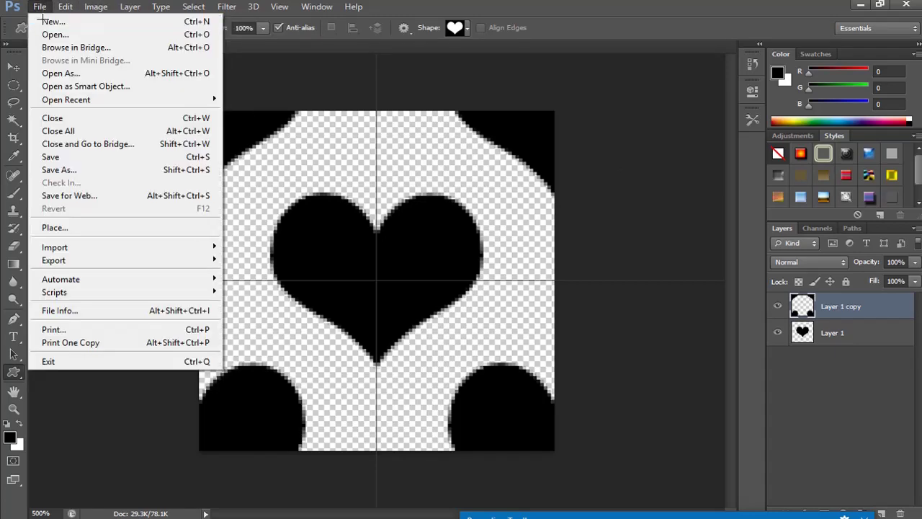
key("Escape")
key("ctrl+n")
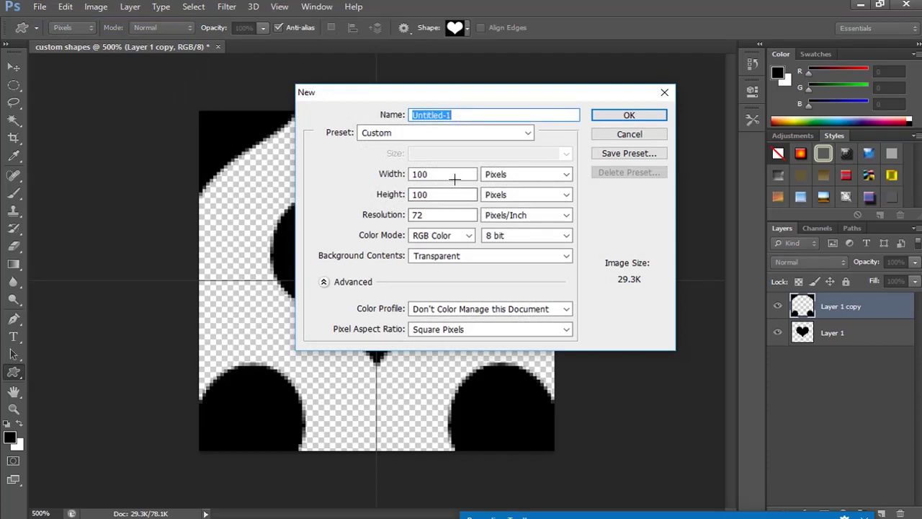
left_click_drag(456, 177, 387, 170)
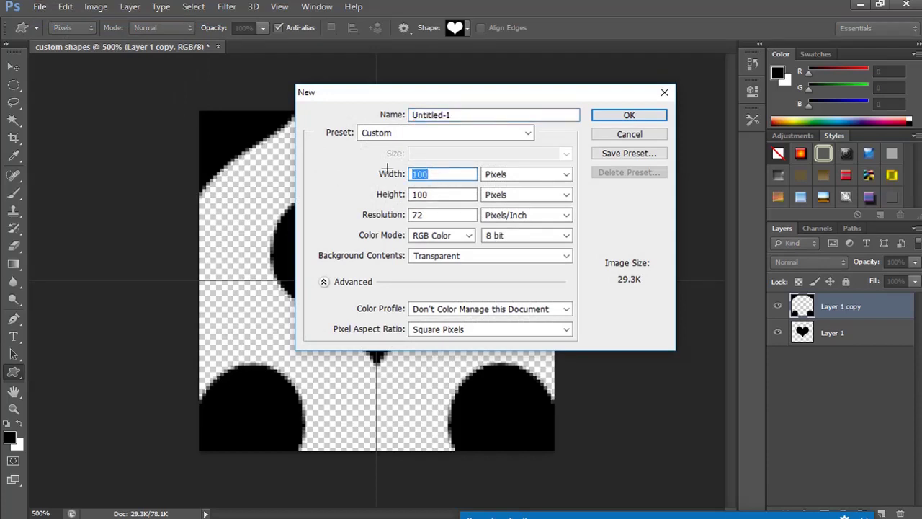
type("1000")
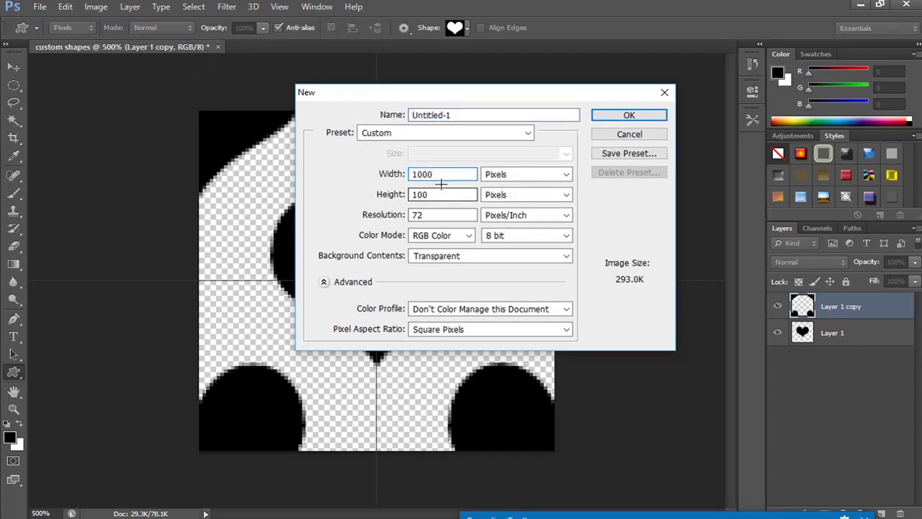
left_click_drag(442, 190, 389, 193)
type("1")
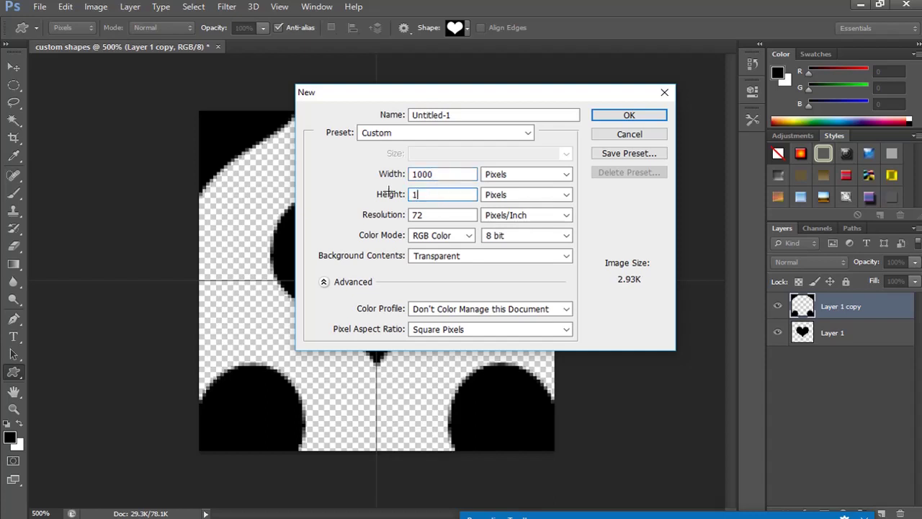
type("000")
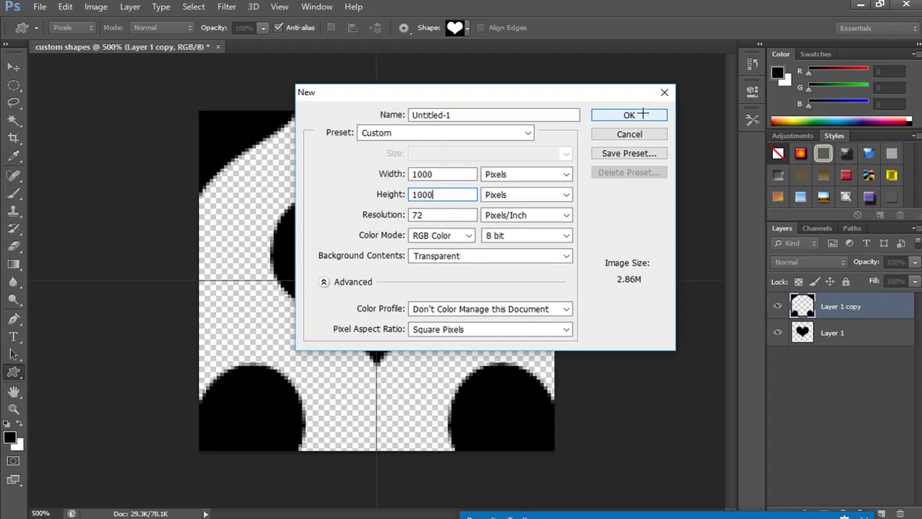
left_click(549, 258)
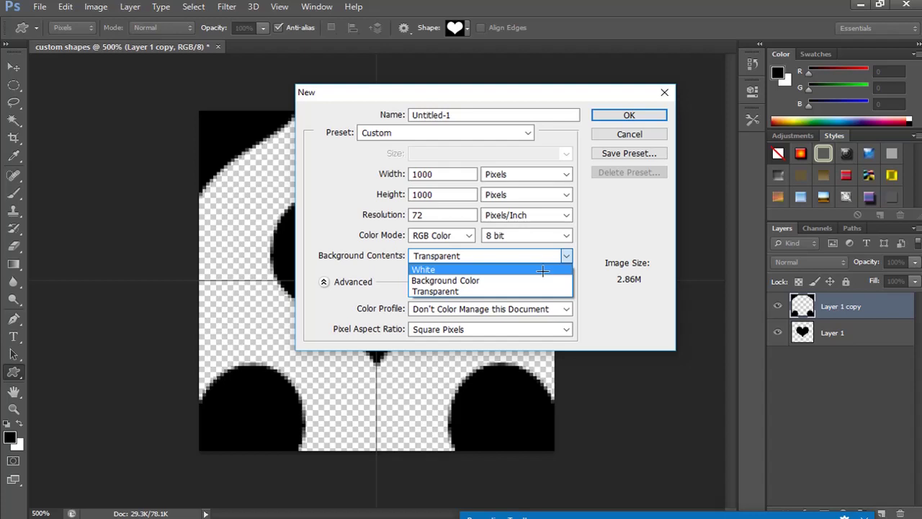
left_click(542, 270)
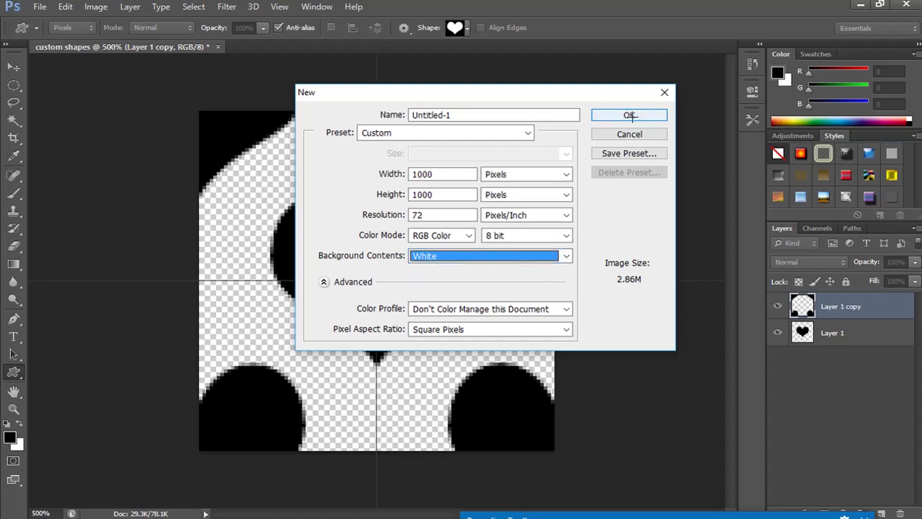
left_click(630, 116)
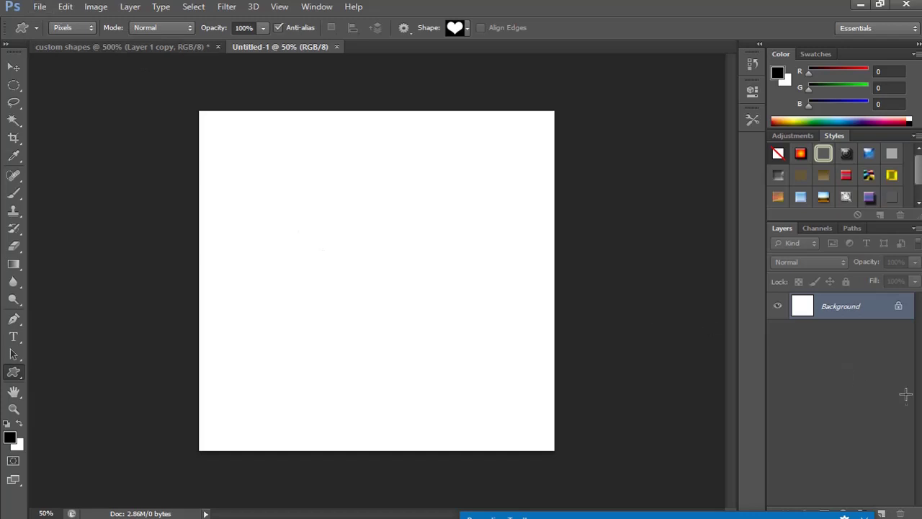
Step: Add a new layer above the Background and fill it with the heart pattern using the Paint Bucket tool
left_click_drag(783, 516, 552, 515)
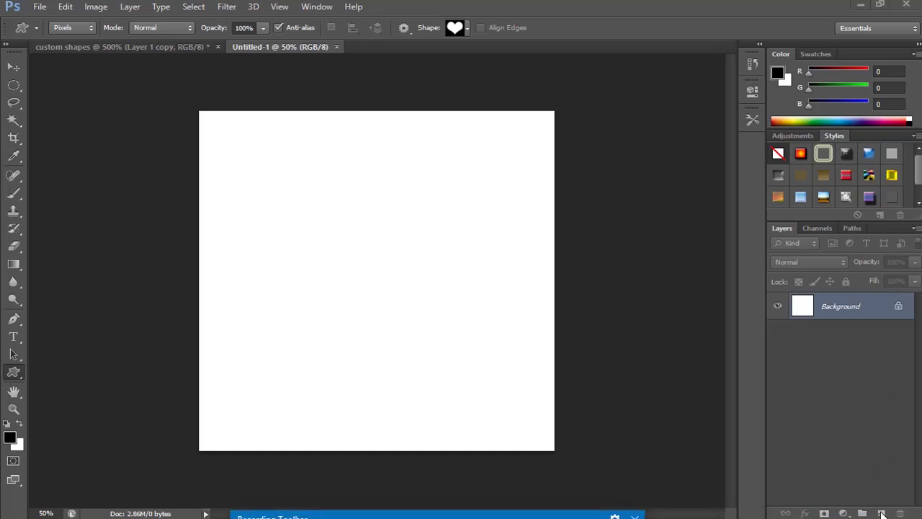
left_click(882, 513)
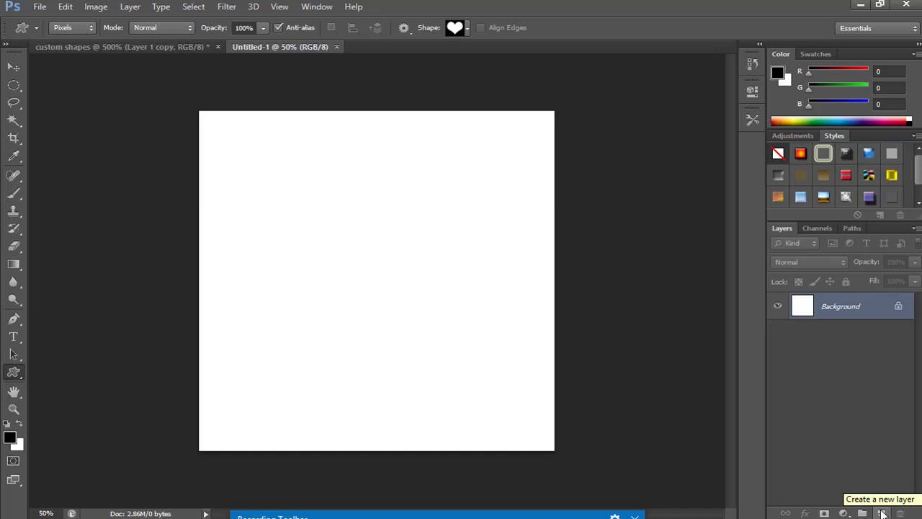
left_click(882, 513)
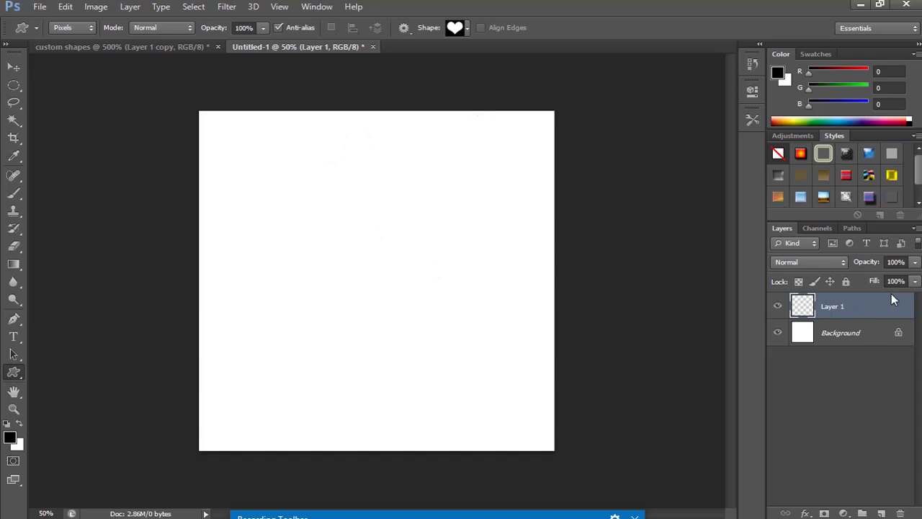
key("v")
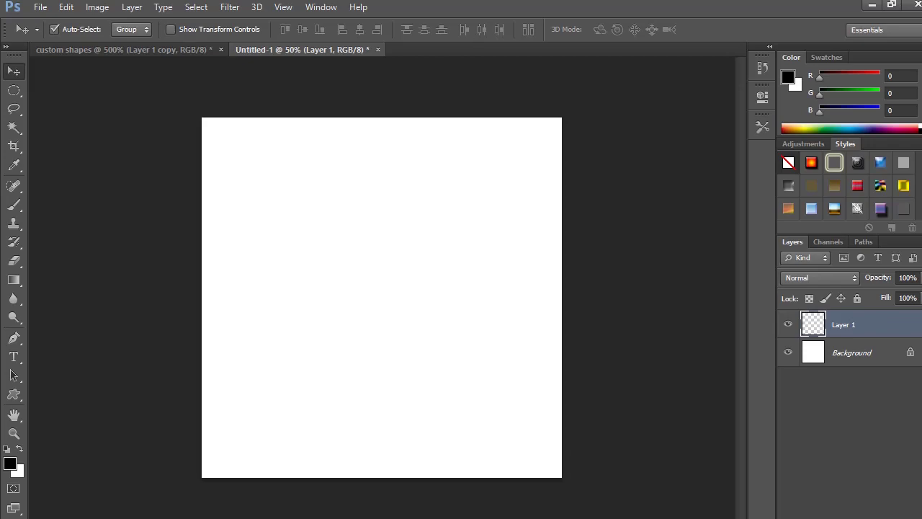
key("alt+e")
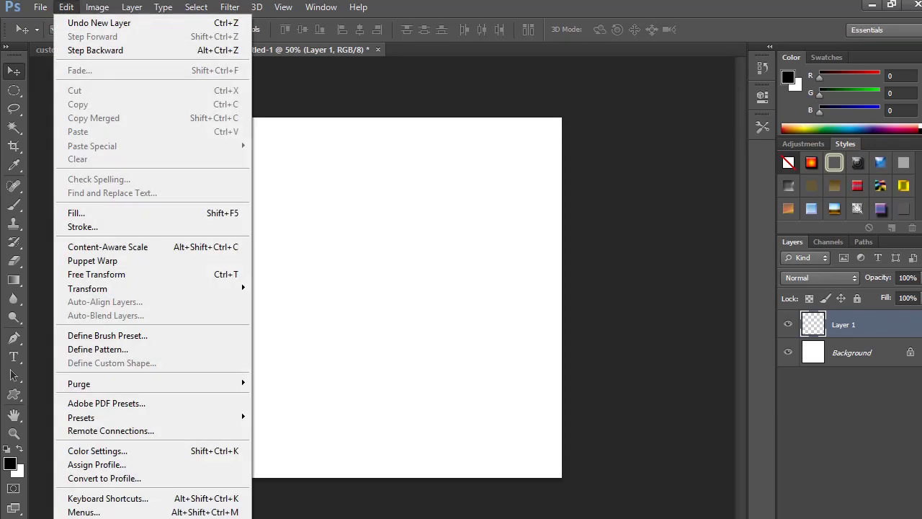
key("Escape")
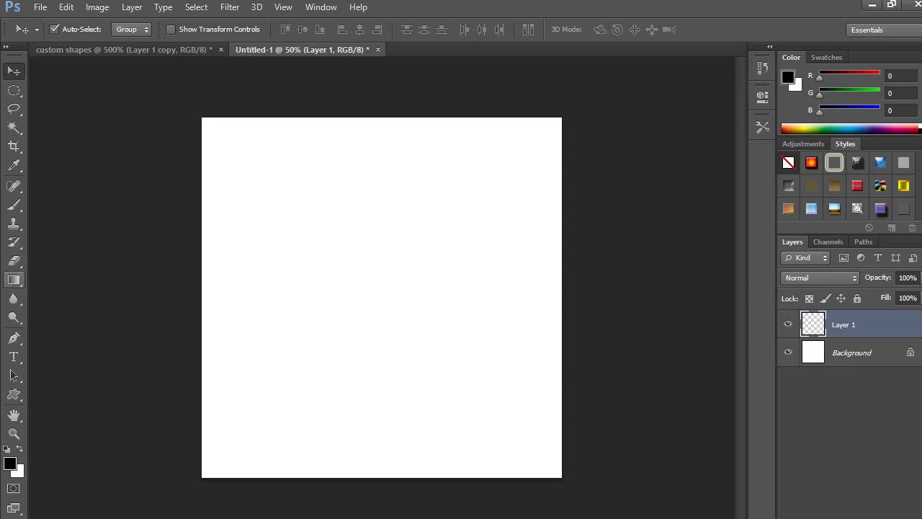
left_click(13, 279)
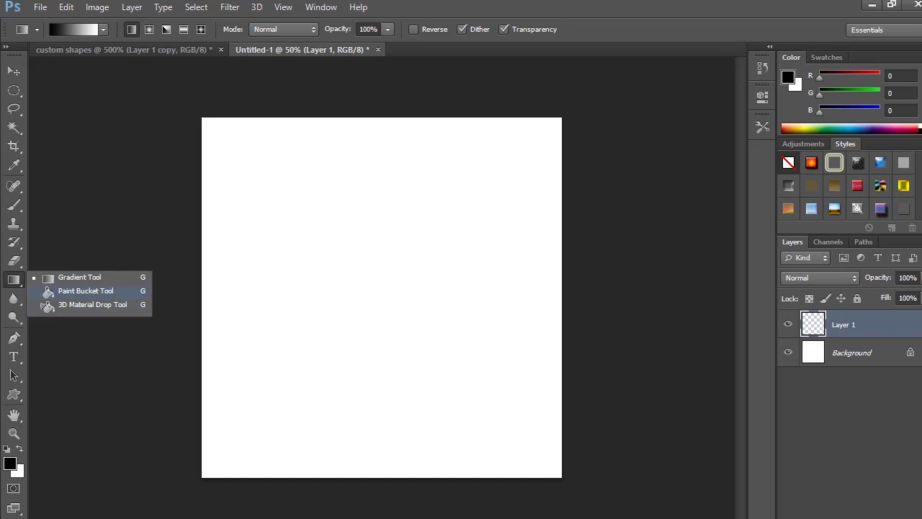
left_click(79, 290)
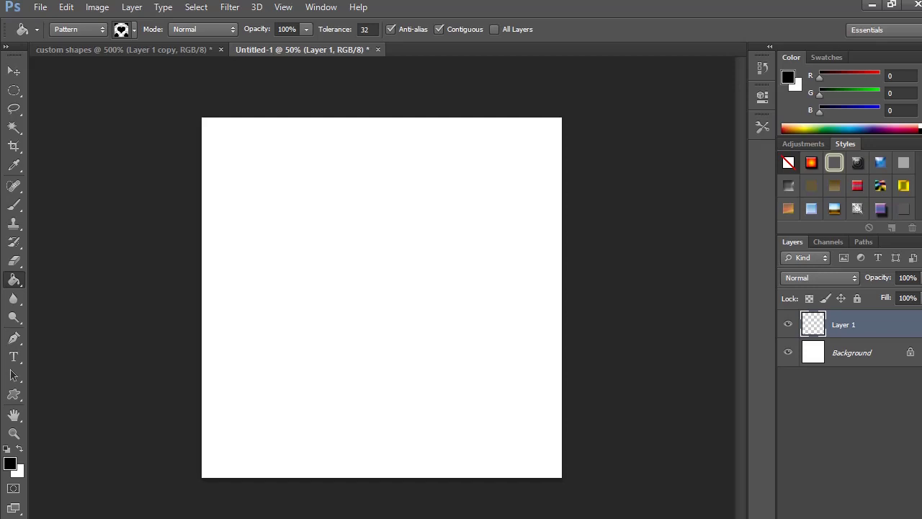
left_click(454, 189)
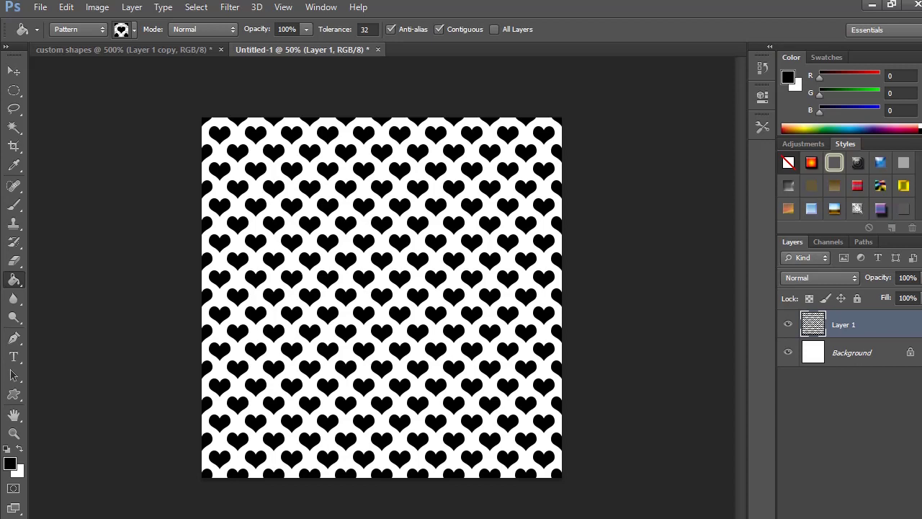
Step: Add a Solid Color fill layer directly above the Background in pink #f1226b
left_click(852, 353)
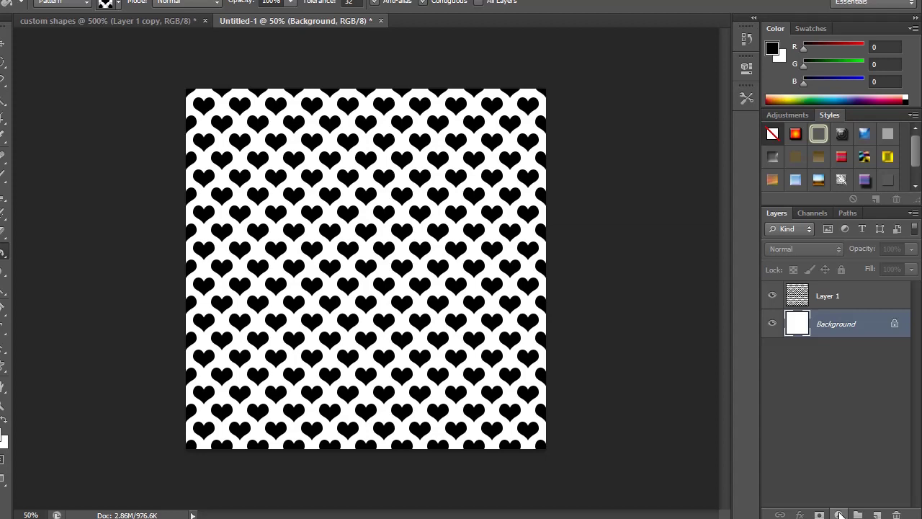
left_click(839, 514)
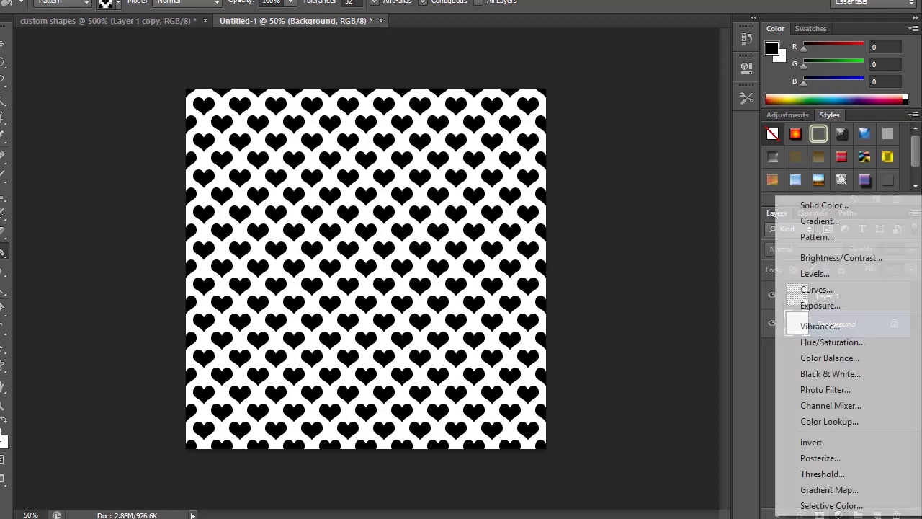
left_click(839, 205)
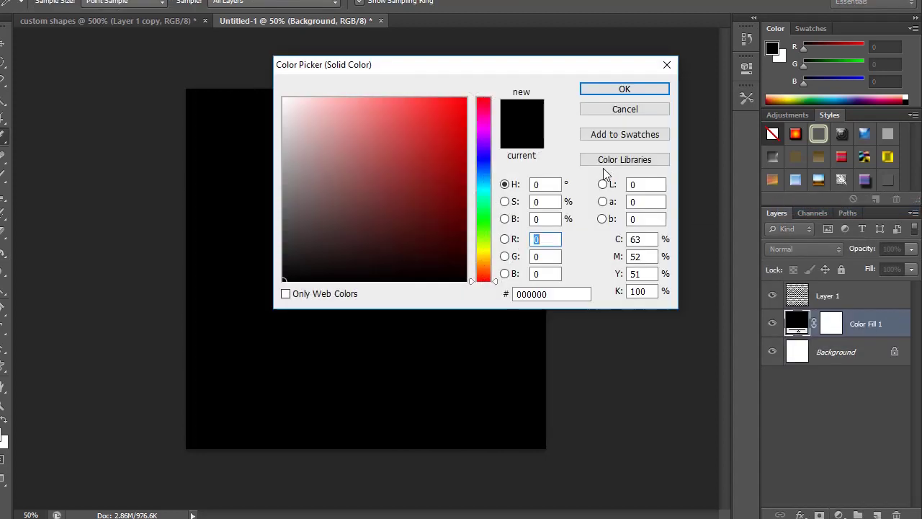
left_click(486, 109)
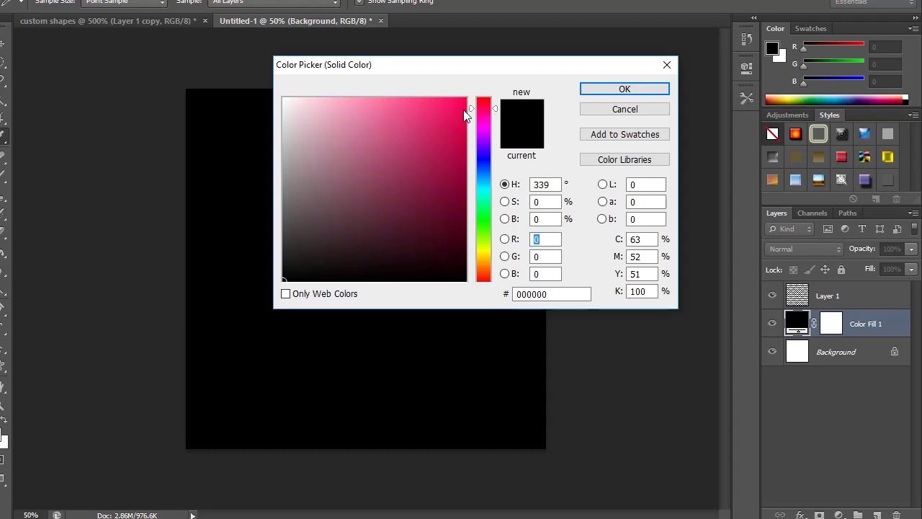
left_click(430, 111)
left_click(453, 138)
left_click(424, 110)
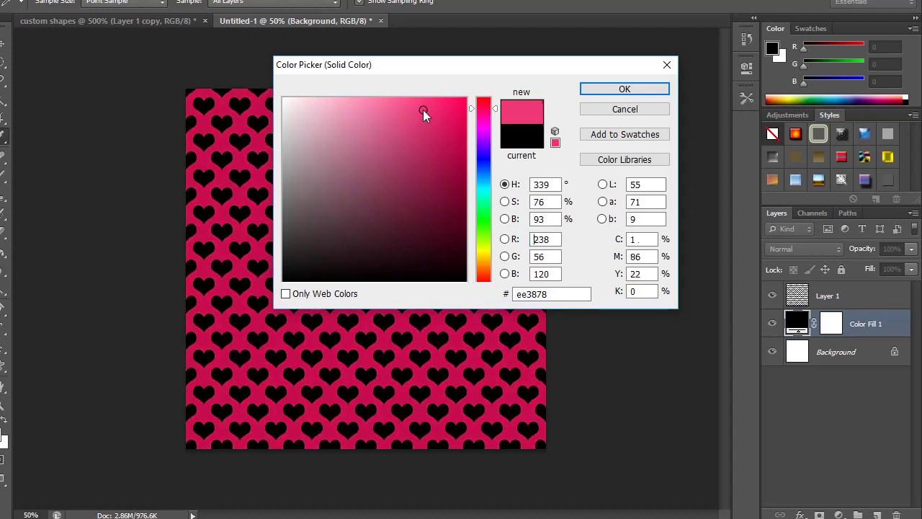
left_click(440, 107)
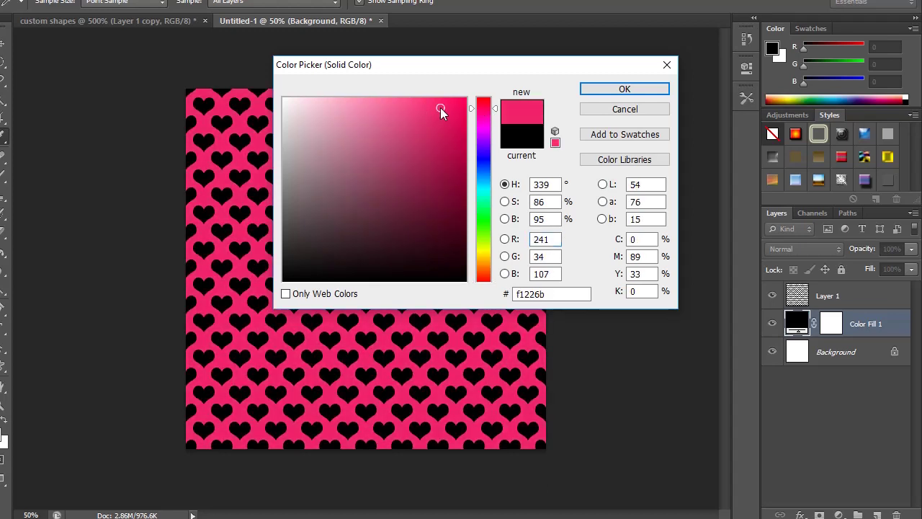
left_click(613, 90)
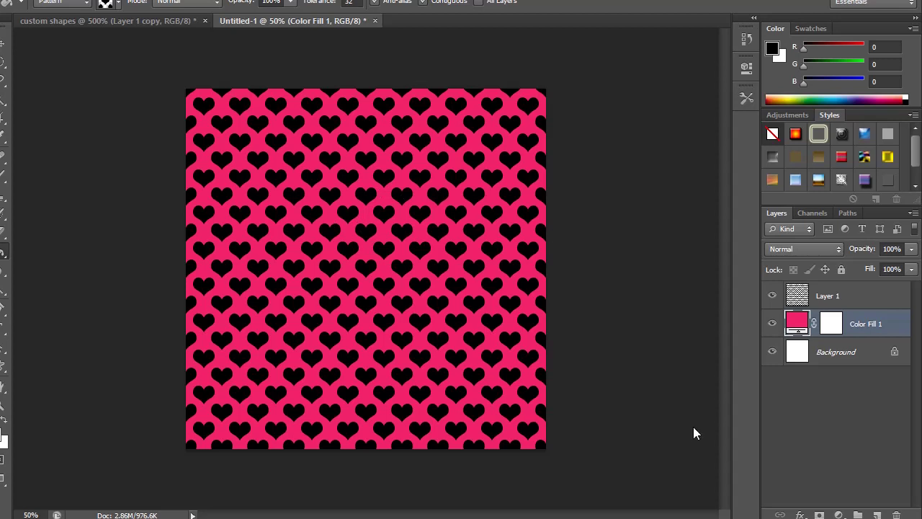
Step: Add a Solid Color fill layer in green #32de7b above Layer 1 and clip it to the heart pattern layer
left_click(837, 296)
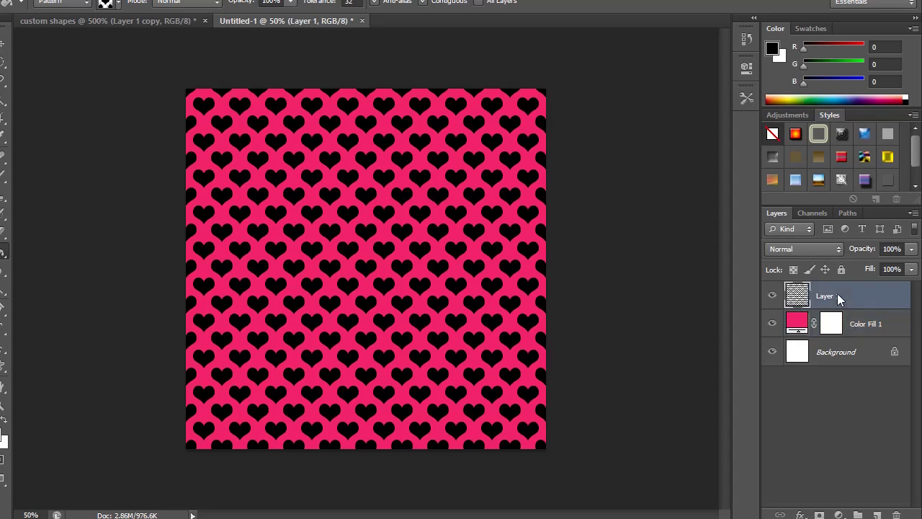
left_click(839, 515)
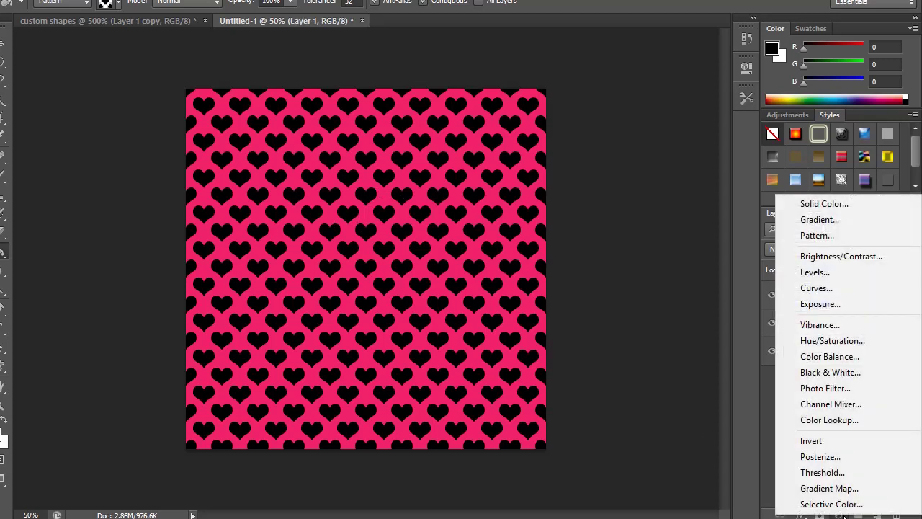
left_click(850, 201)
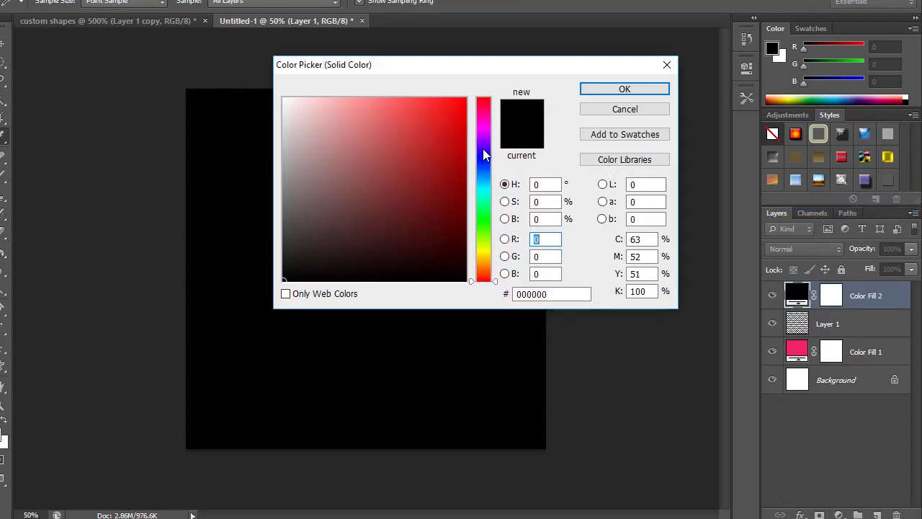
left_click_drag(481, 188, 483, 206)
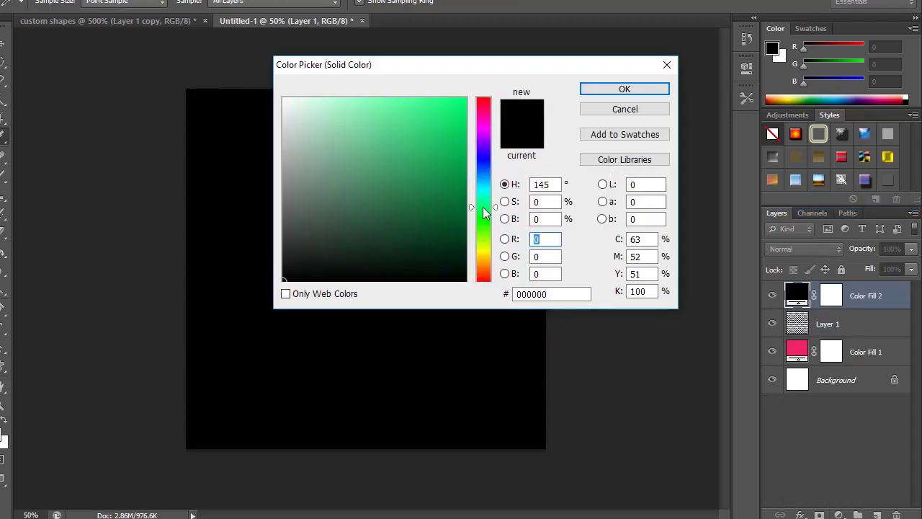
left_click(443, 145)
left_click(425, 121)
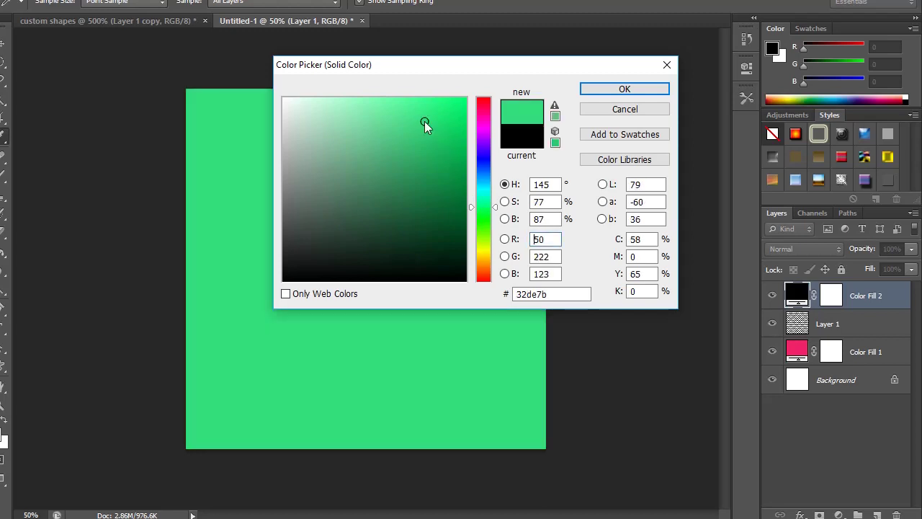
left_click(622, 88)
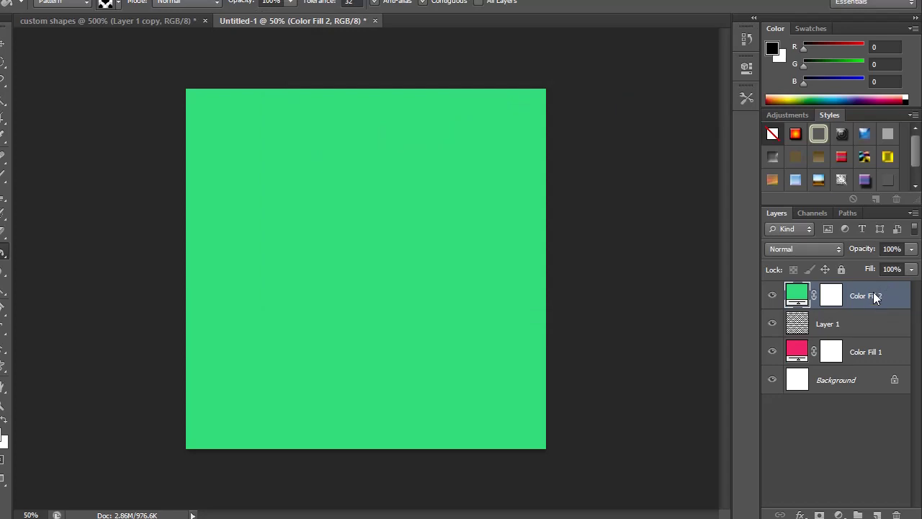
right_click(873, 295)
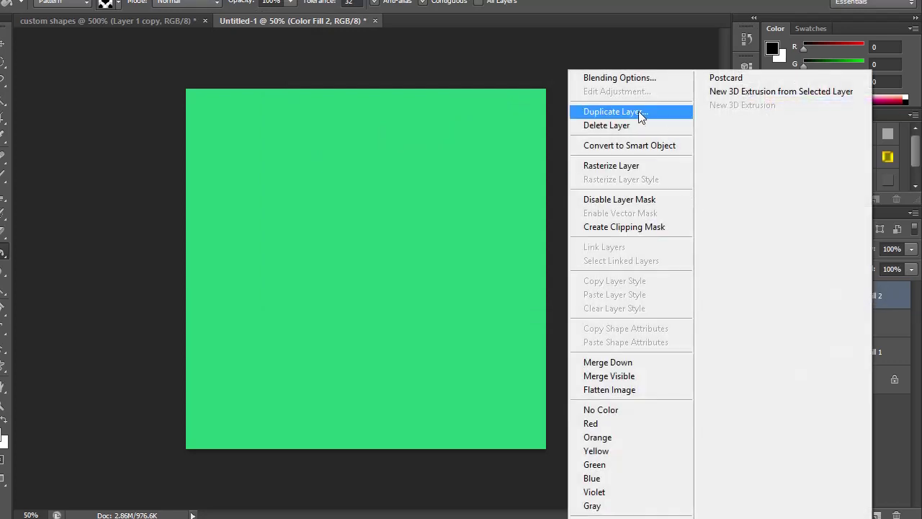
left_click(601, 227)
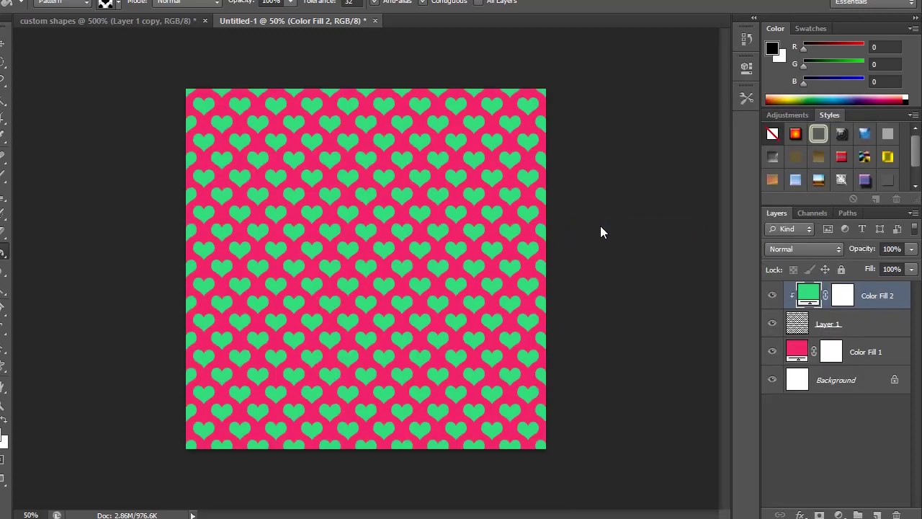